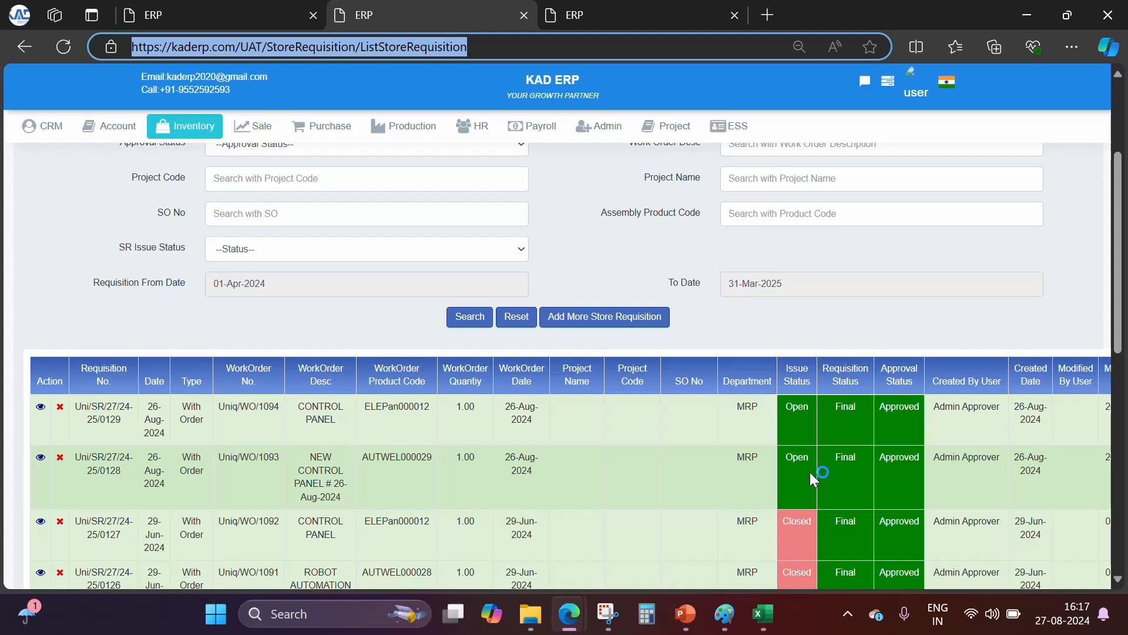
Open the inventory stock issue list and start a new stock issue note
{"action": "left_click", "coordinate": [184, 125]}
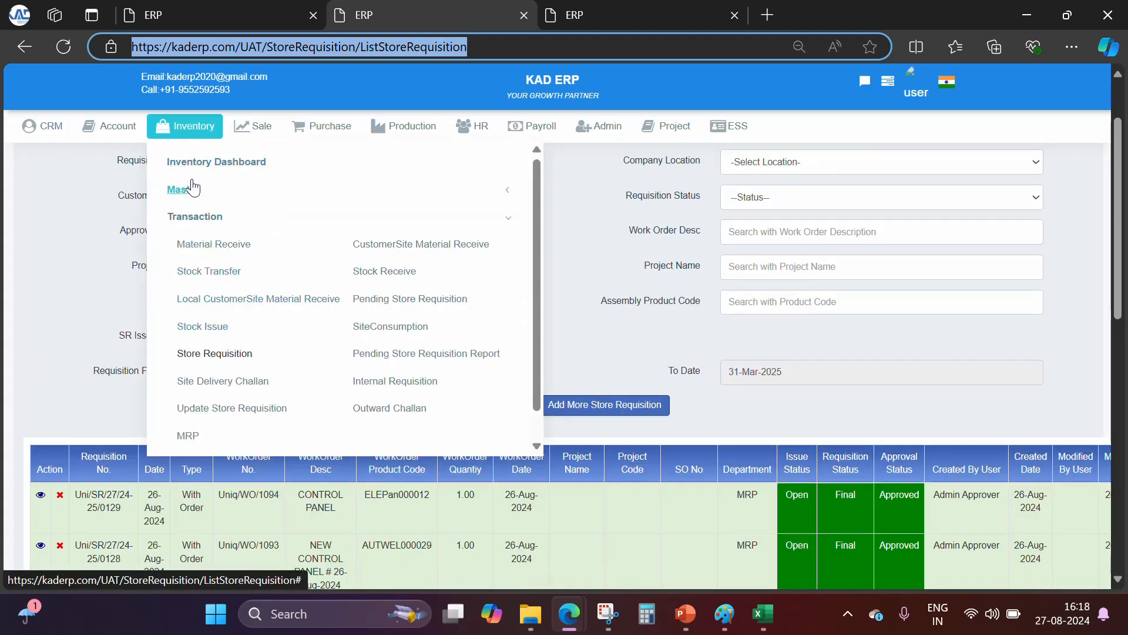
{"action": "left_click", "coordinate": [202, 328]}
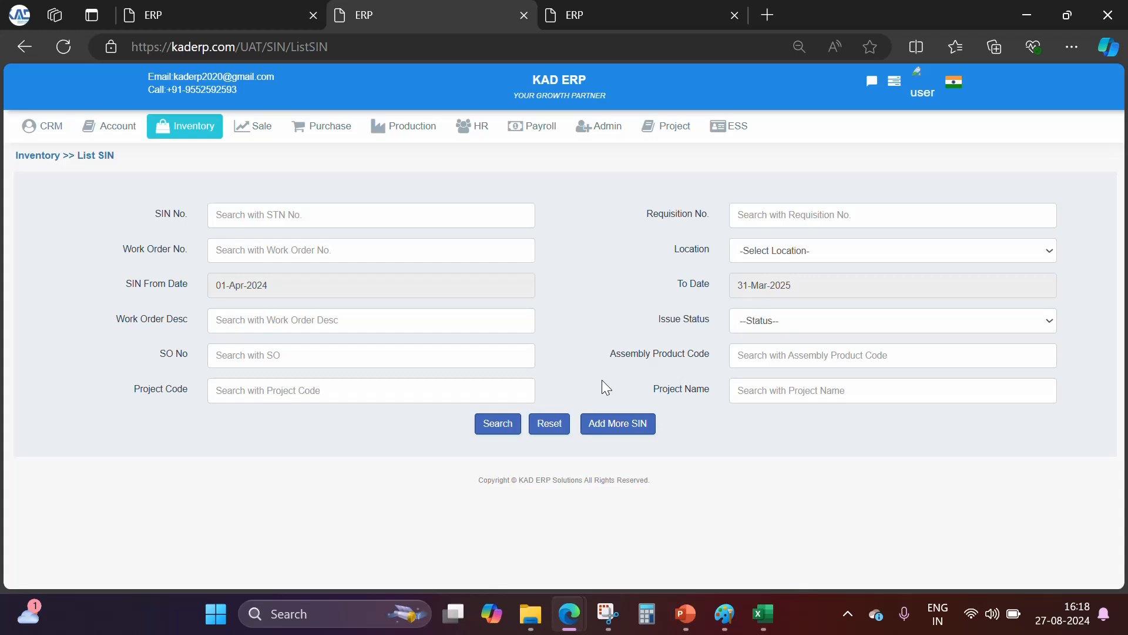
{"action": "left_click", "coordinate": [619, 424]}
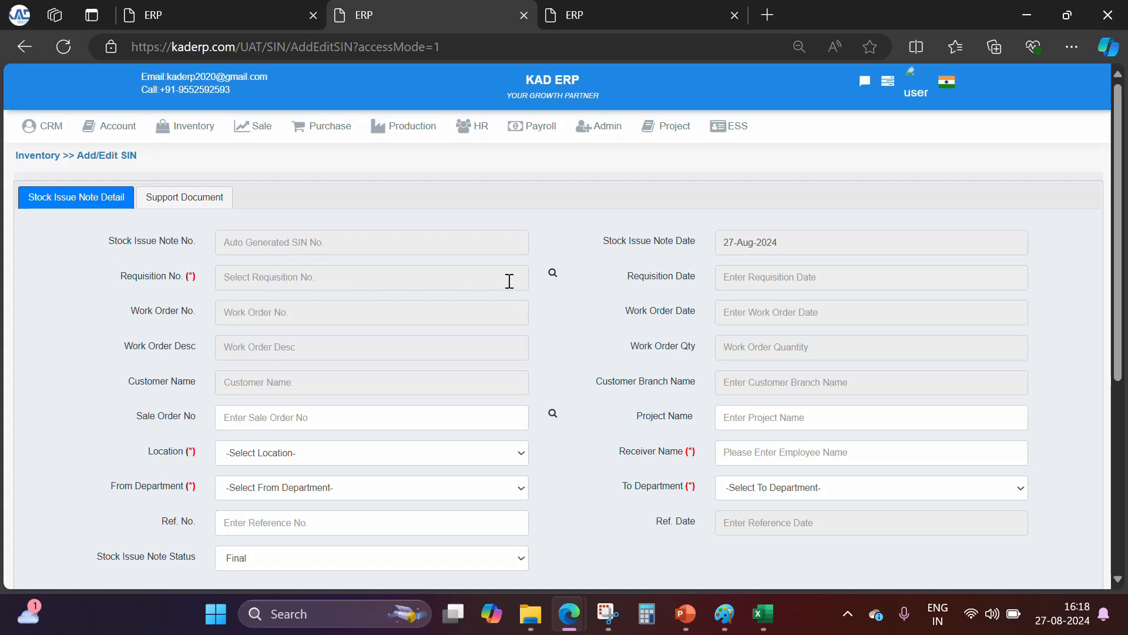
Search for requisition Uni/SR/27/24-25/0129 and load it into the stock issue note
{"action": "left_click", "coordinate": [553, 275]}
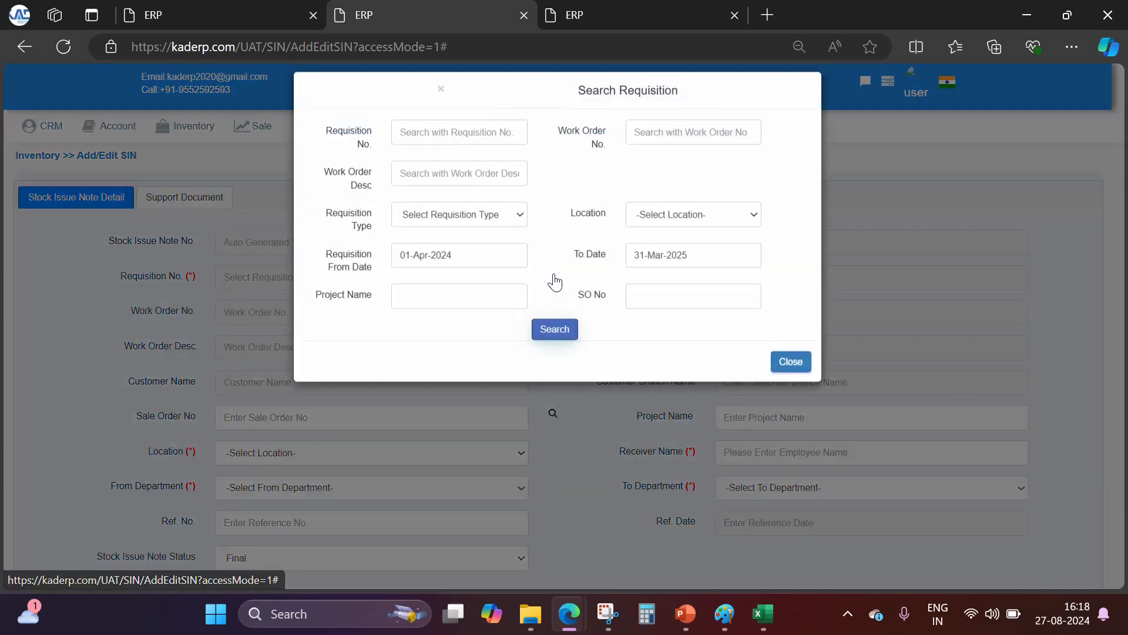
{"action": "left_click", "coordinate": [440, 144]}
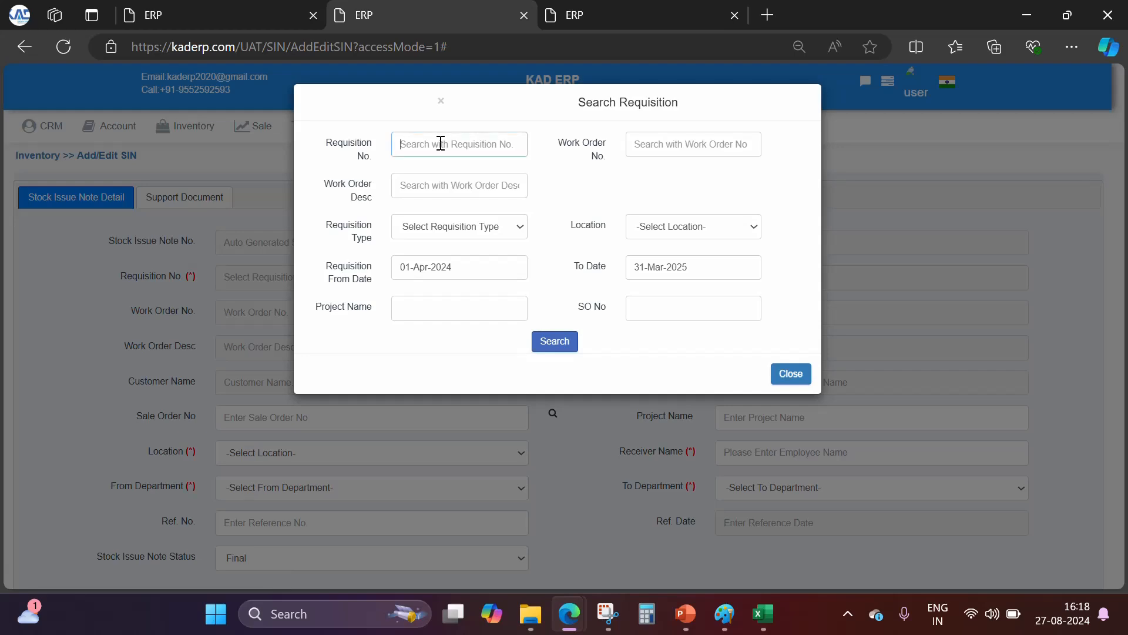
{"action": "left_click", "coordinate": [591, 17]}
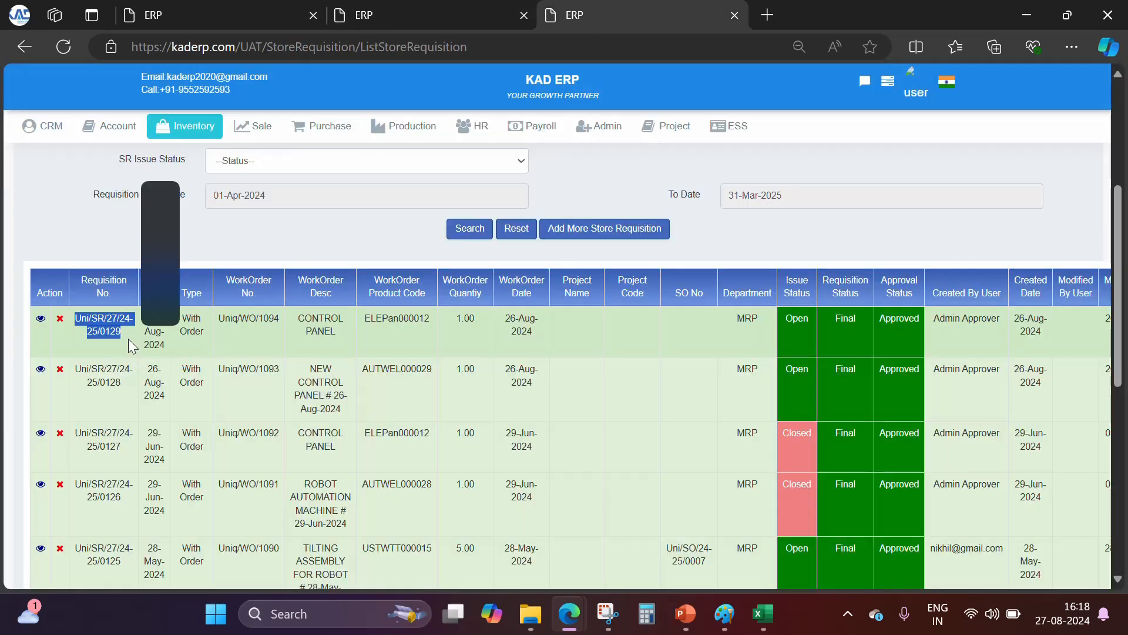
{"action": "left_click", "coordinate": [364, 14]}
{"action": "type", "text": "Uni/SR/27/24-25/0129"}
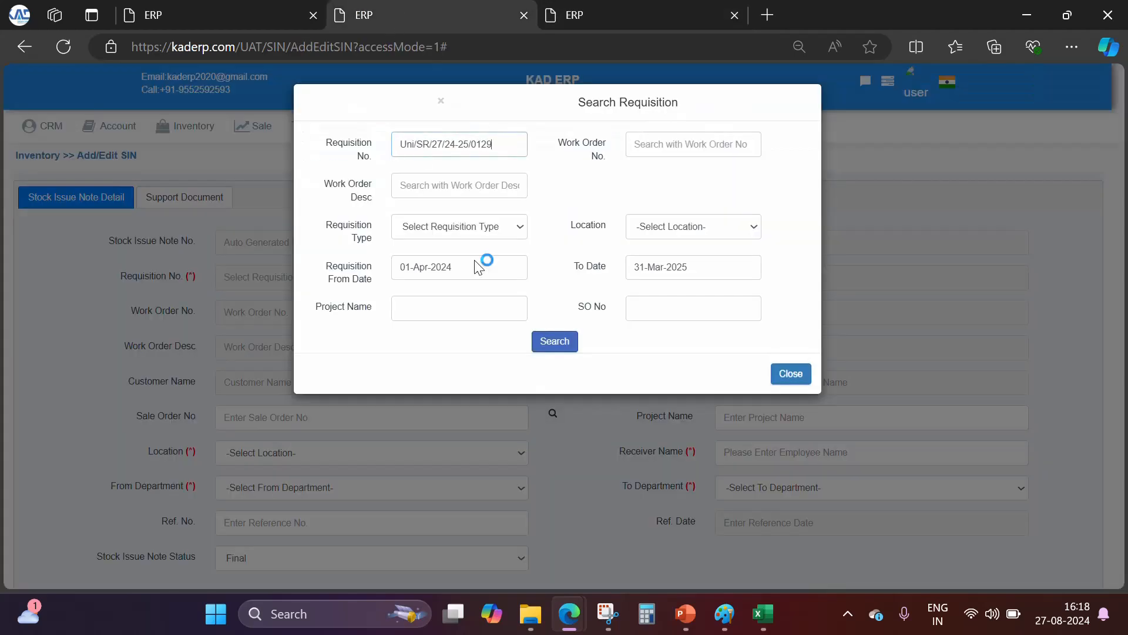
{"action": "left_click", "coordinate": [555, 343]}
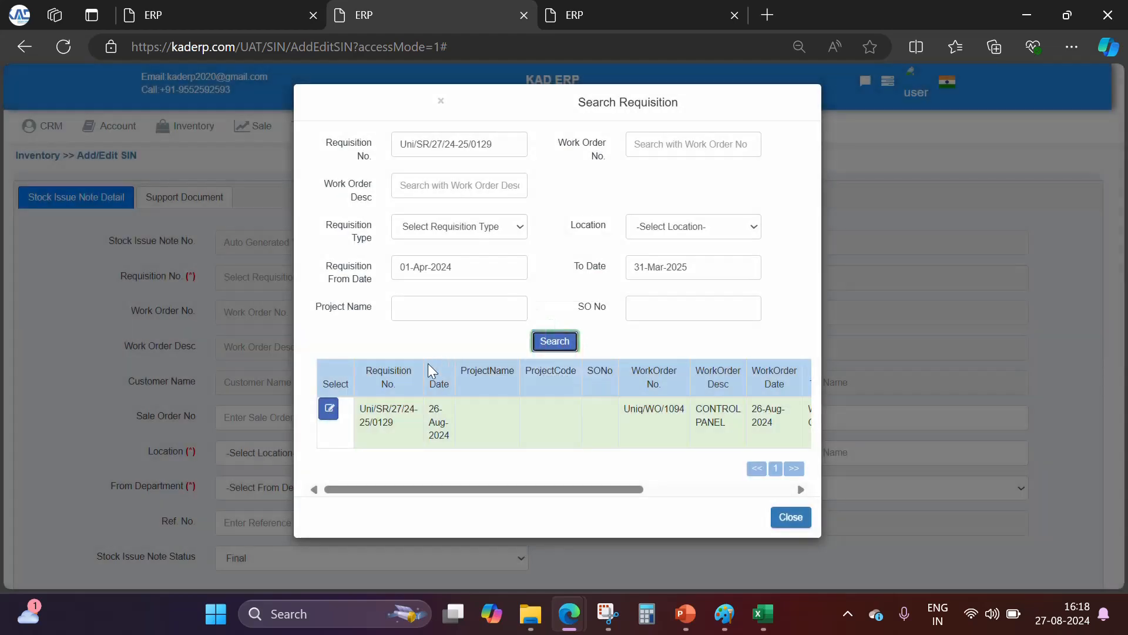
{"action": "left_click", "coordinate": [330, 410]}
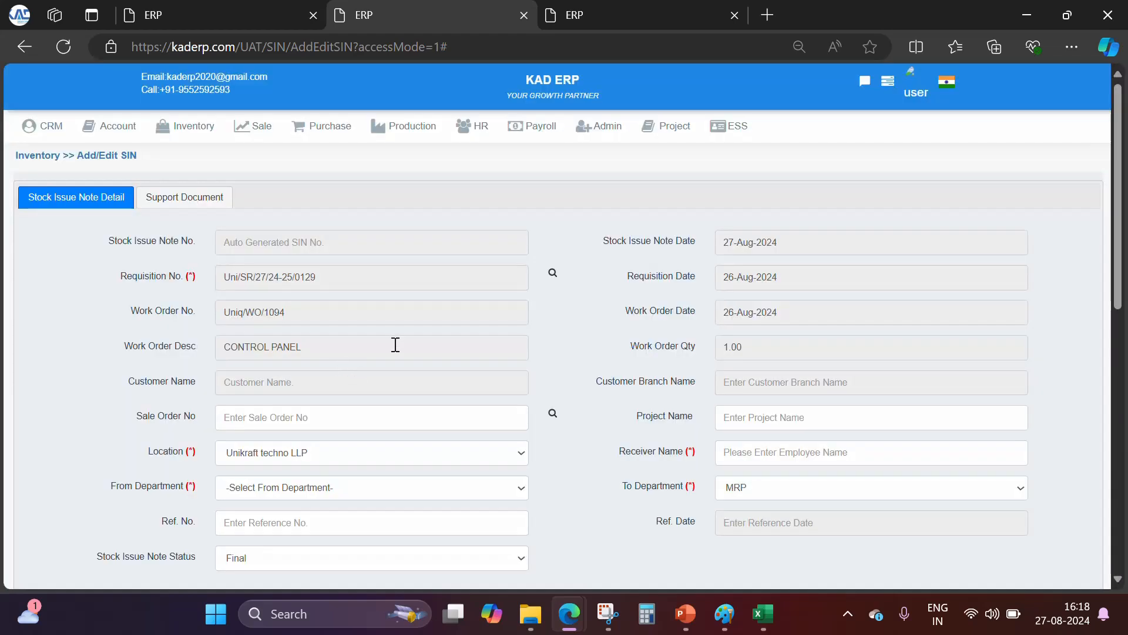
Set the From Department to MAIN STORE and the To Department to Production, and enter the receiver's name
{"action": "scroll", "coordinate": [396, 345], "scroll_direction": "down", "scroll_amount": 1}
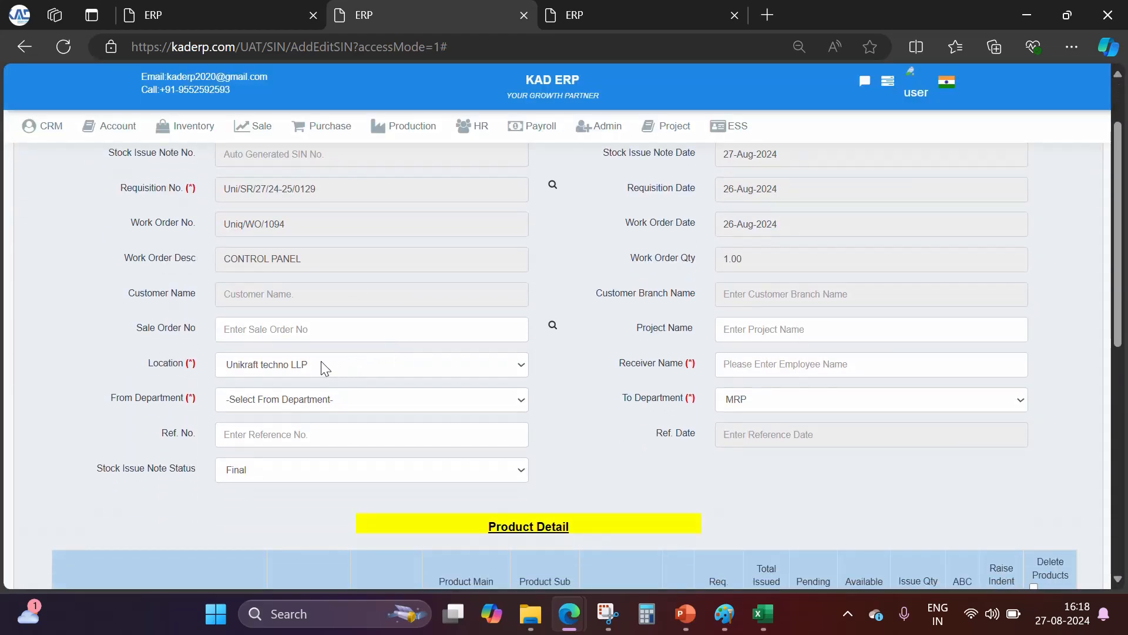
{"action": "scroll", "coordinate": [328, 338], "scroll_direction": "up", "scroll_amount": 1}
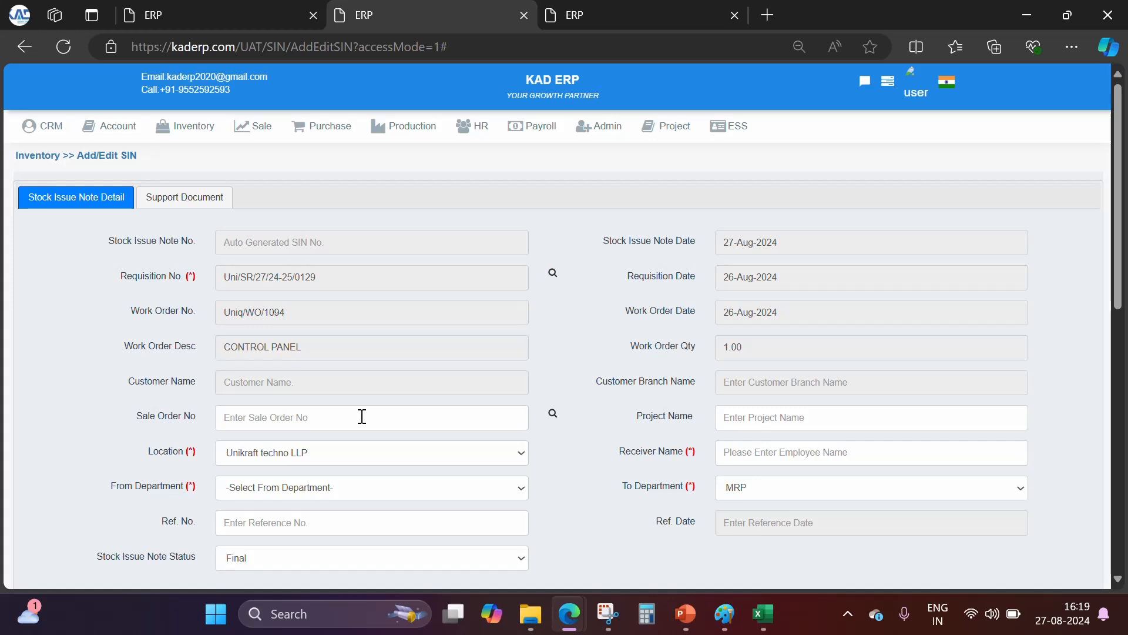
{"action": "scroll", "coordinate": [353, 416], "scroll_direction": "down", "scroll_amount": 2}
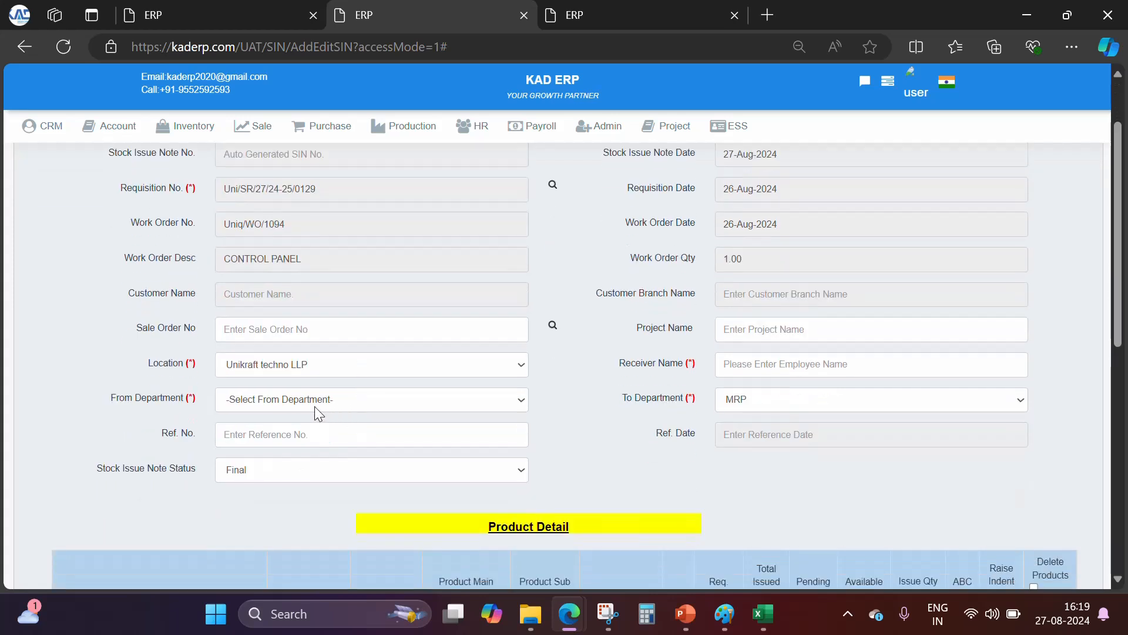
{"action": "left_click", "coordinate": [318, 411]}
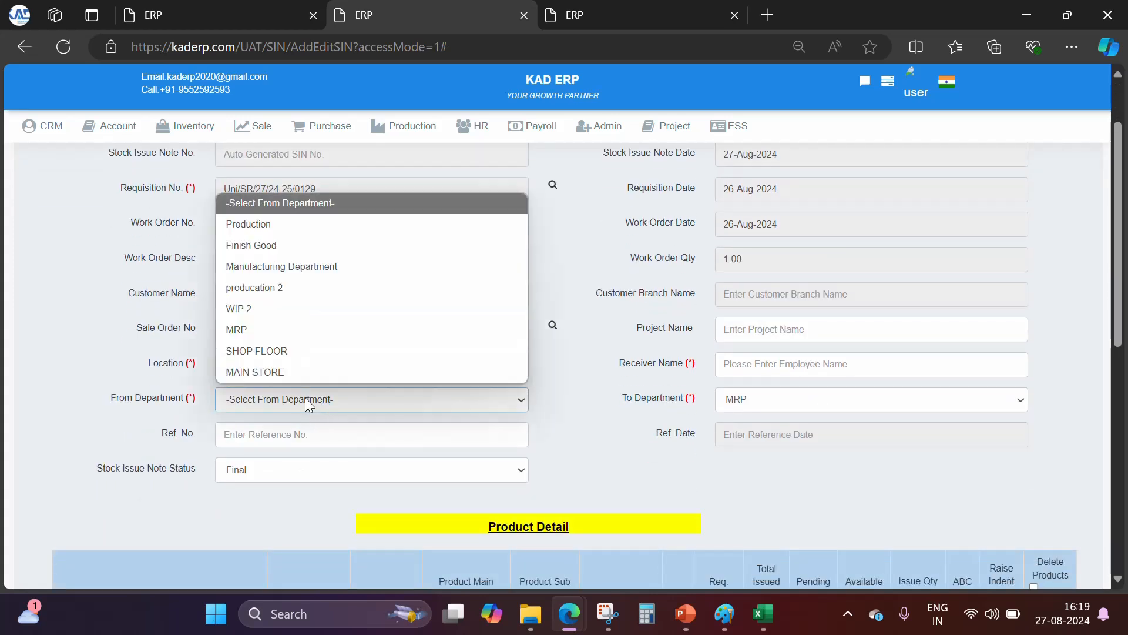
{"action": "left_click", "coordinate": [292, 373]}
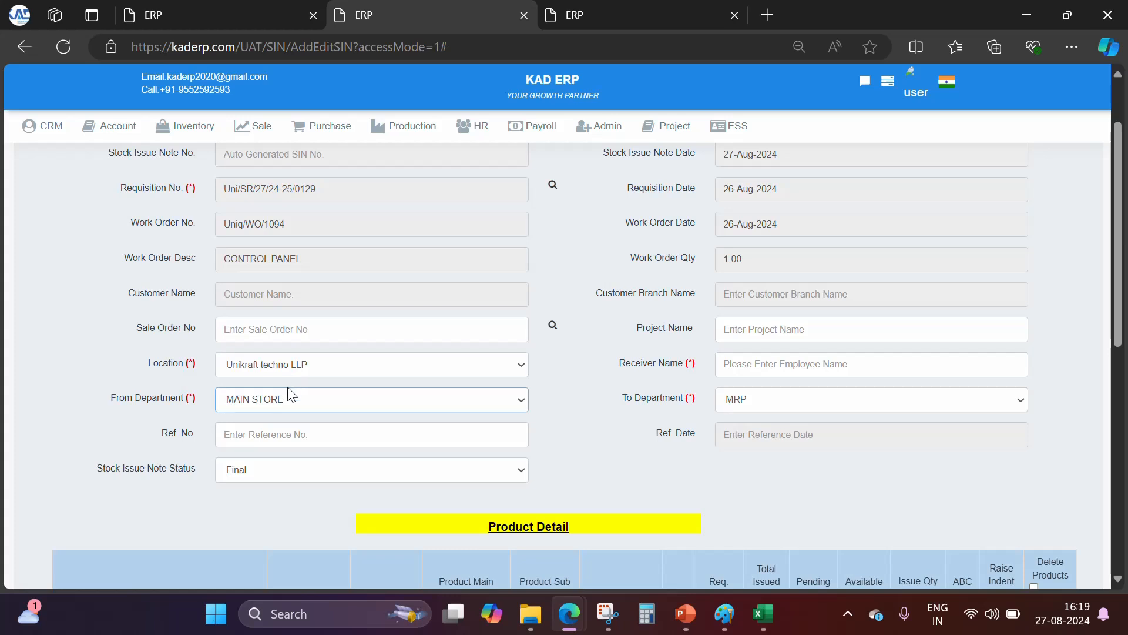
{"action": "left_click", "coordinate": [738, 408]}
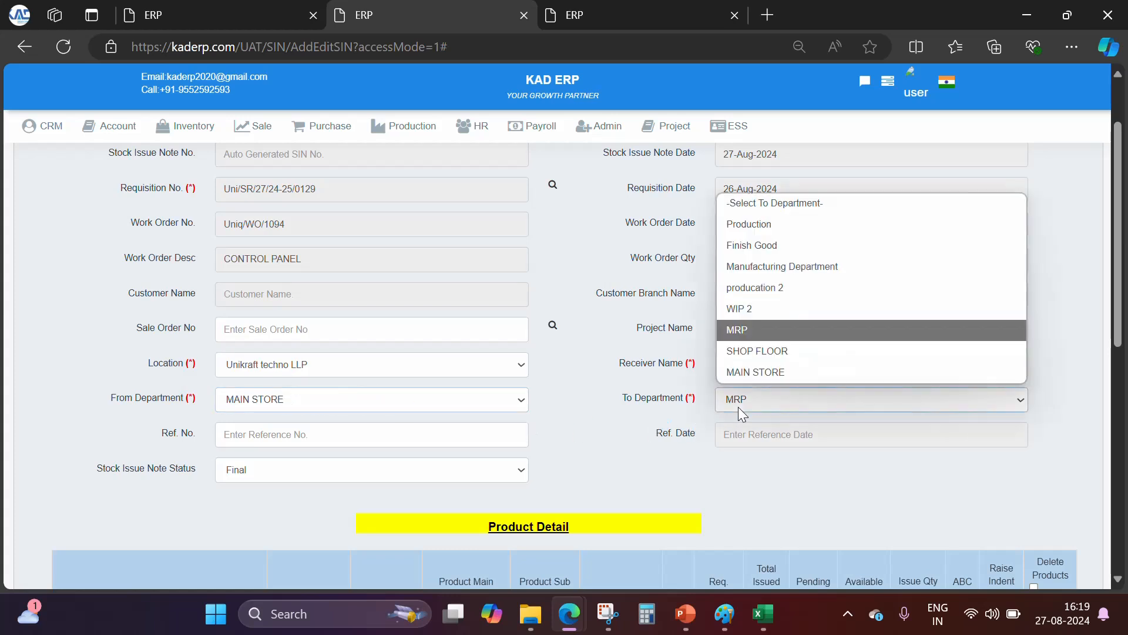
{"action": "left_click", "coordinate": [761, 226]}
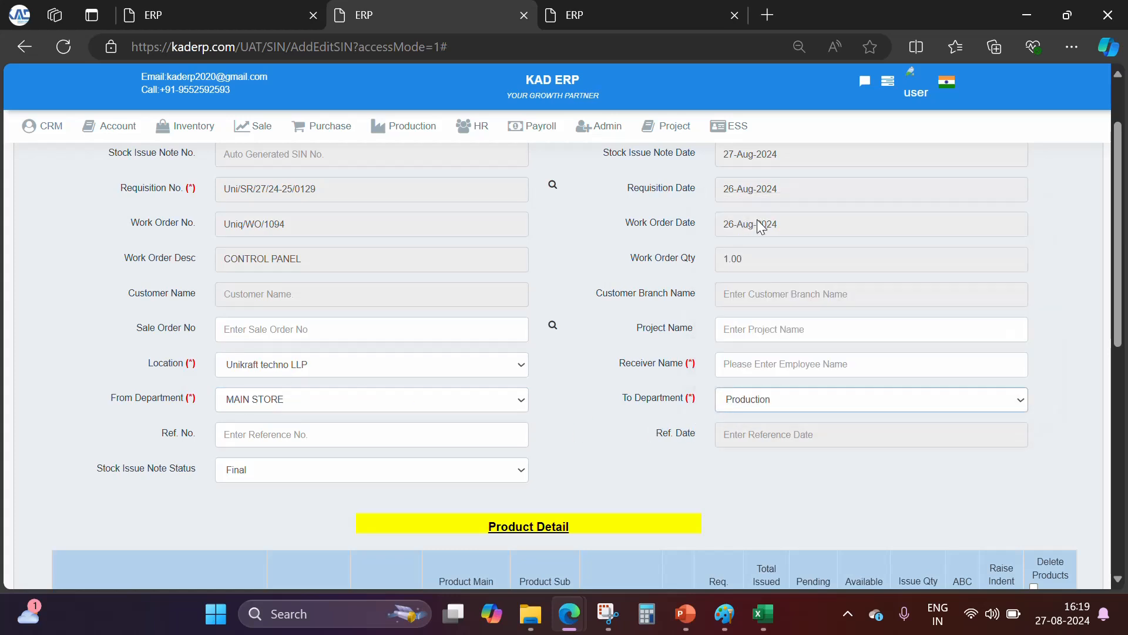
{"action": "left_click", "coordinate": [759, 370]}
{"action": "type", "text": "PAVAN"}
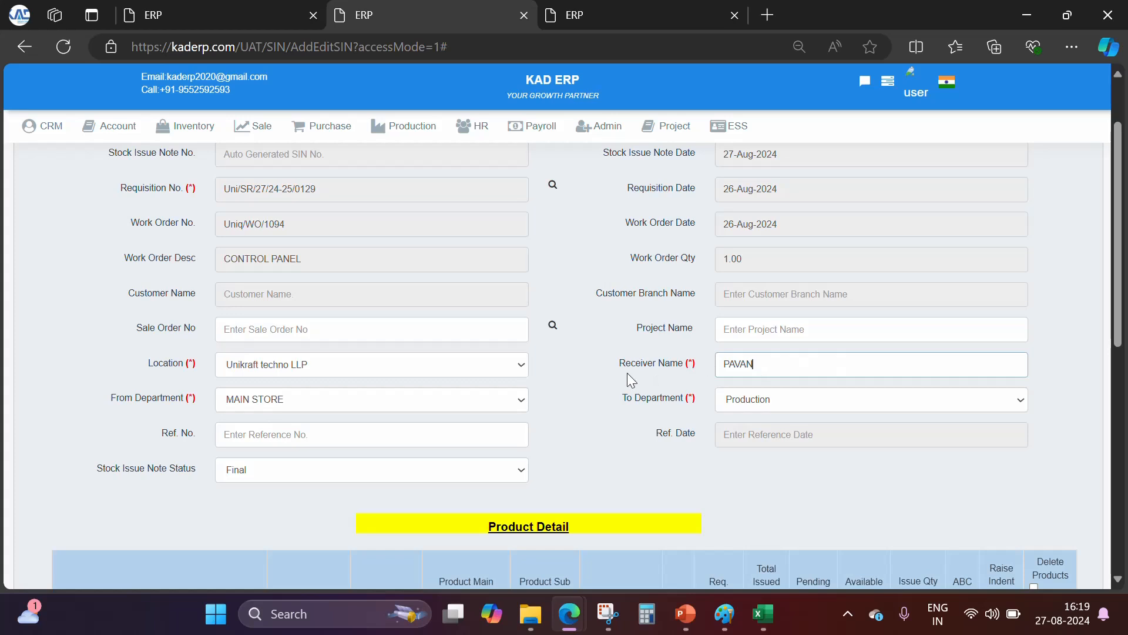
Fill in the issue quantity for all in-stock products at once and remove the WELDING ROD from the product details
{"action": "scroll", "coordinate": [659, 376], "scroll_direction": "down", "scroll_amount": 5}
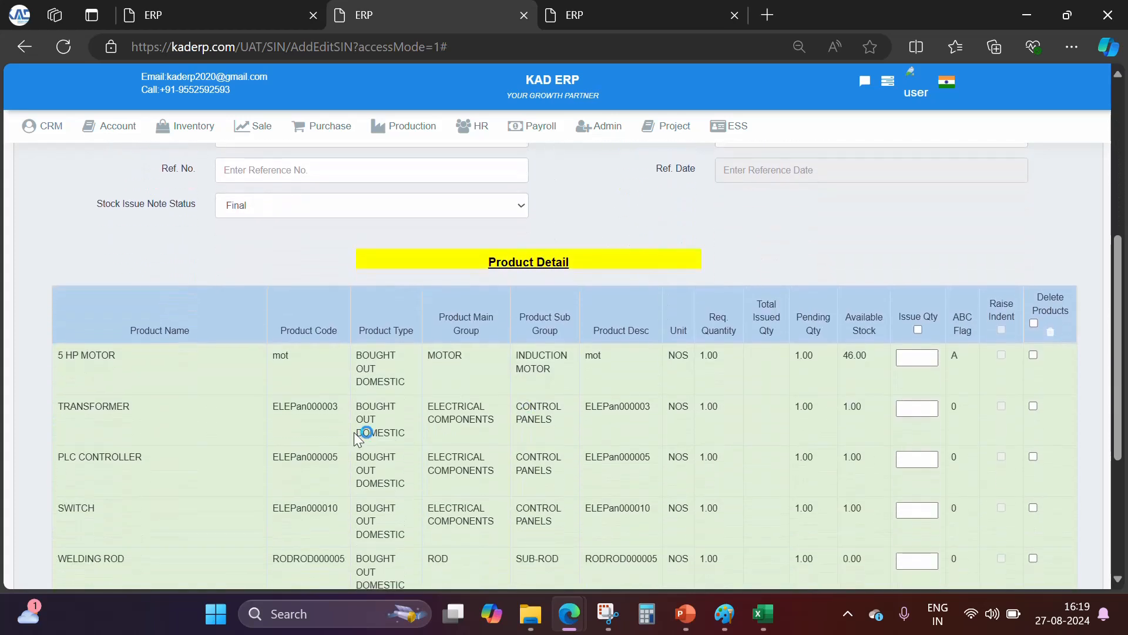
{"action": "scroll", "coordinate": [224, 426], "scroll_direction": "down", "scroll_amount": 2}
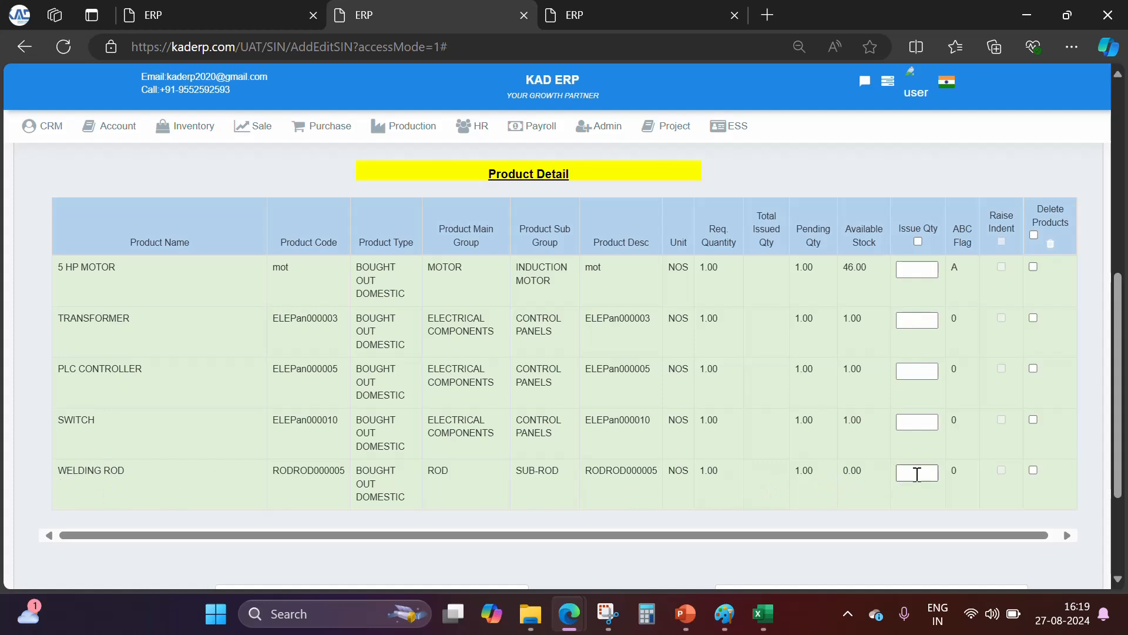
{"action": "left_click", "coordinate": [918, 241]}
{"action": "left_click", "coordinate": [1051, 244]}
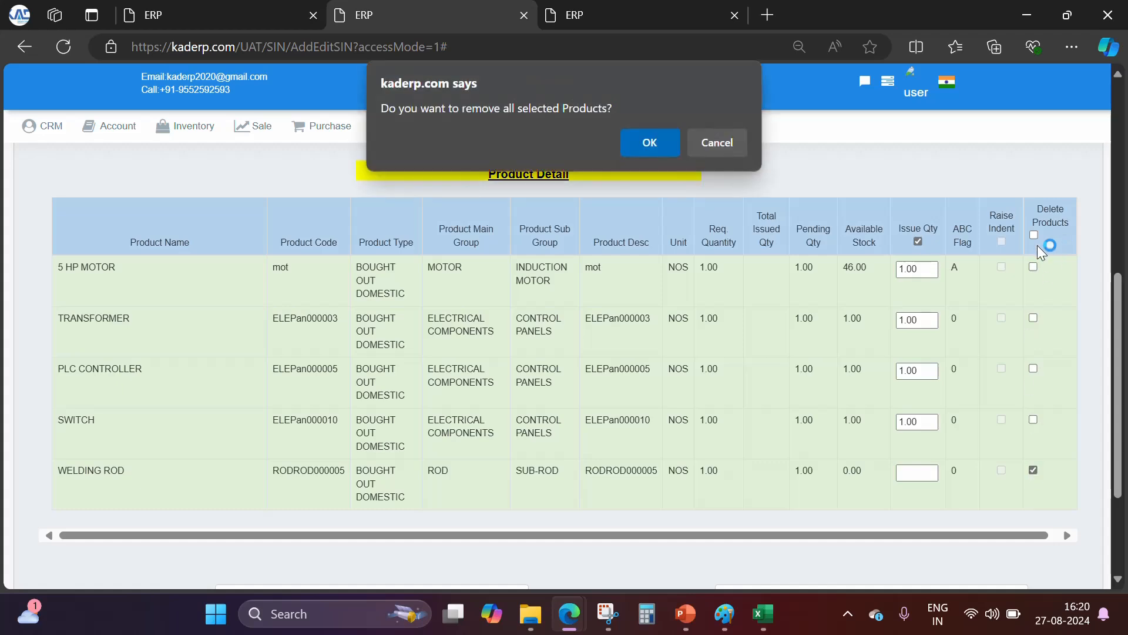
{"action": "left_click", "coordinate": [639, 142]}
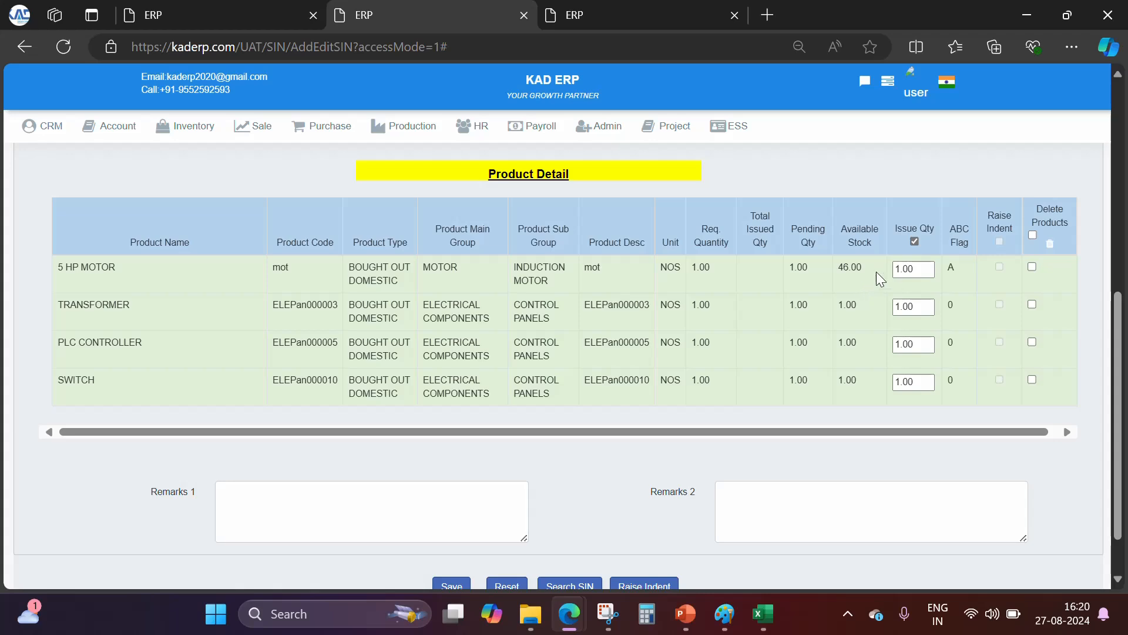
Save the stock issue note and open its printable PDF report
{"action": "scroll", "coordinate": [555, 474], "scroll_direction": "down", "scroll_amount": 1}
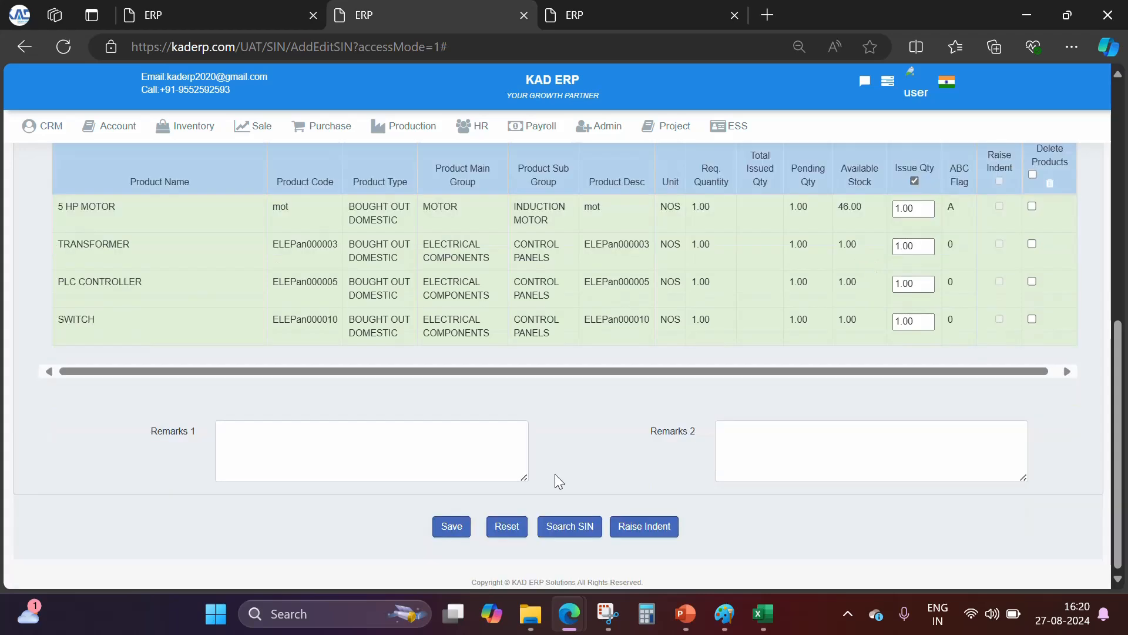
{"action": "left_click", "coordinate": [451, 527]}
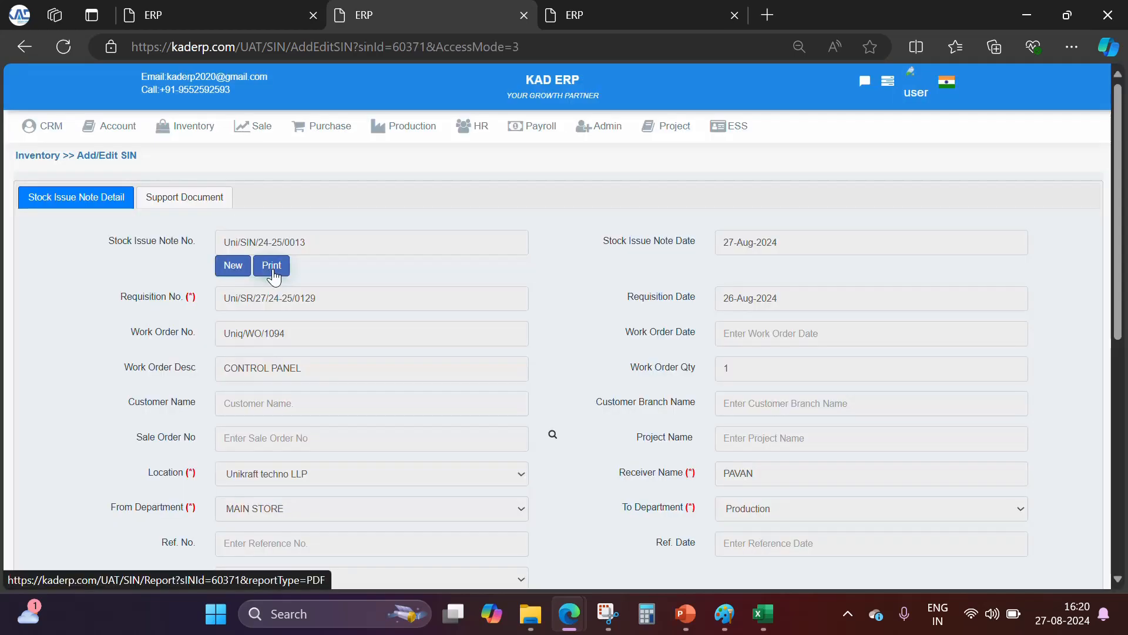
{"action": "left_click", "coordinate": [271, 266]}
{"action": "scroll", "coordinate": [483, 295], "scroll_direction": "down", "scroll_amount": 1}
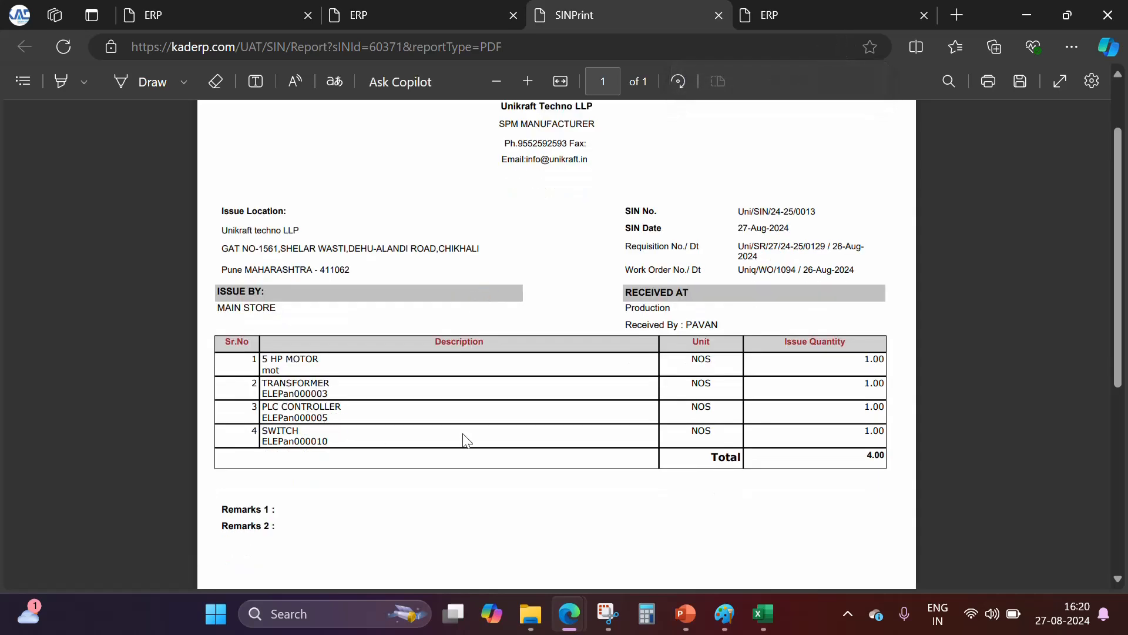
Start another stock issue note and load requisition Uni/SR/27/24-25/0128 into it
{"action": "key", "text": "ctrl+shift+Tab"}
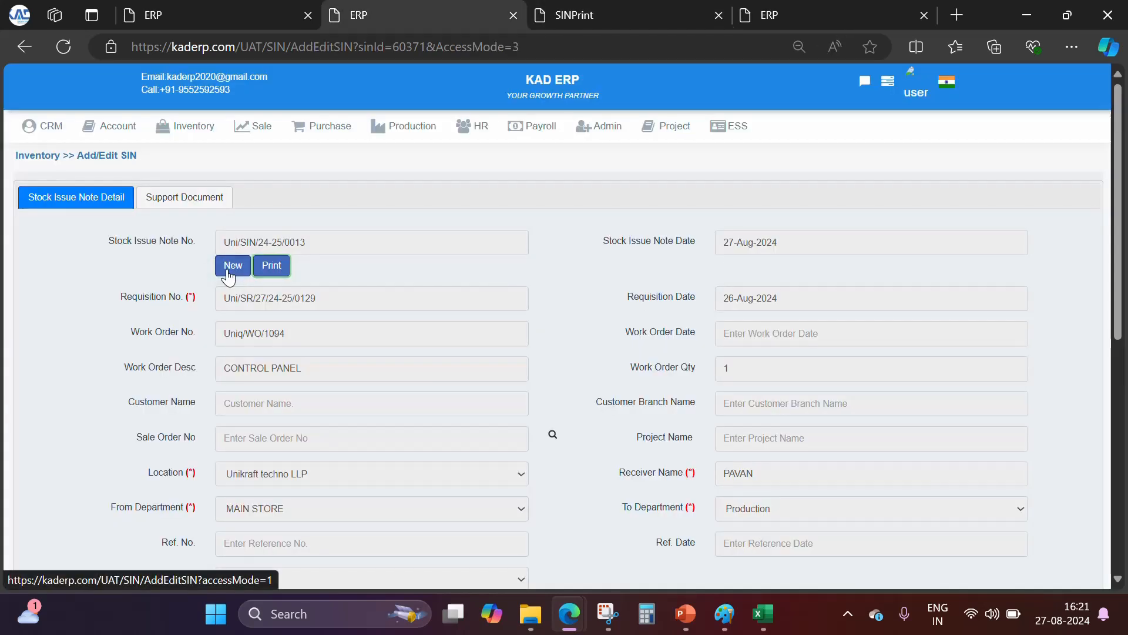
{"action": "left_click", "coordinate": [229, 271]}
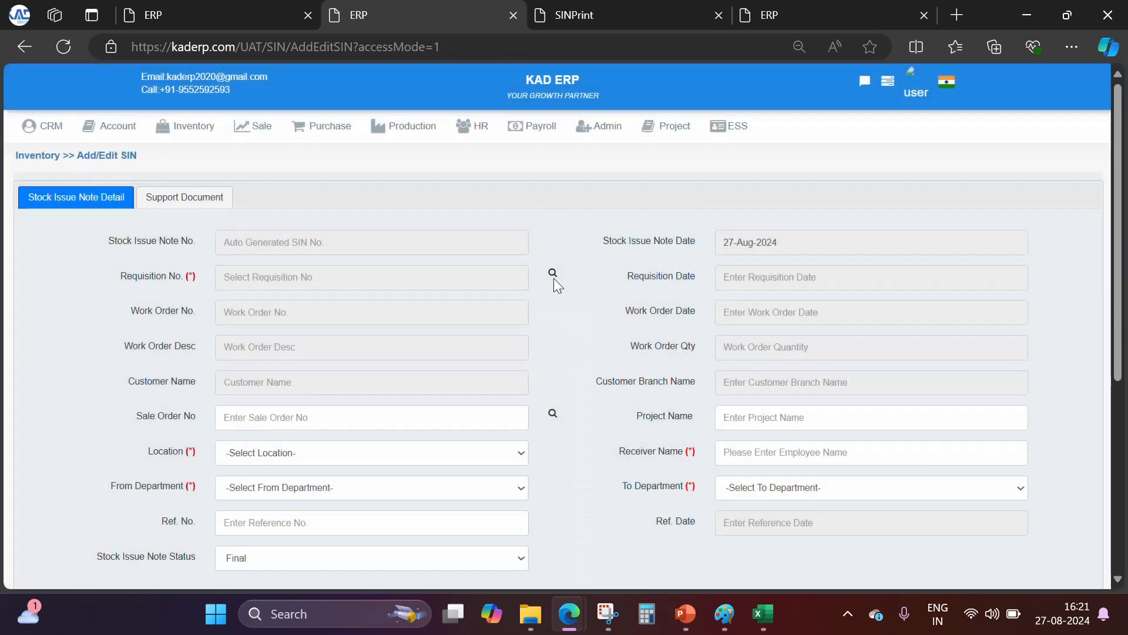
{"action": "left_click", "coordinate": [553, 274]}
{"action": "left_click", "coordinate": [476, 141]}
{"action": "type", "text": "Uni/SR/27/24-25/0128"}
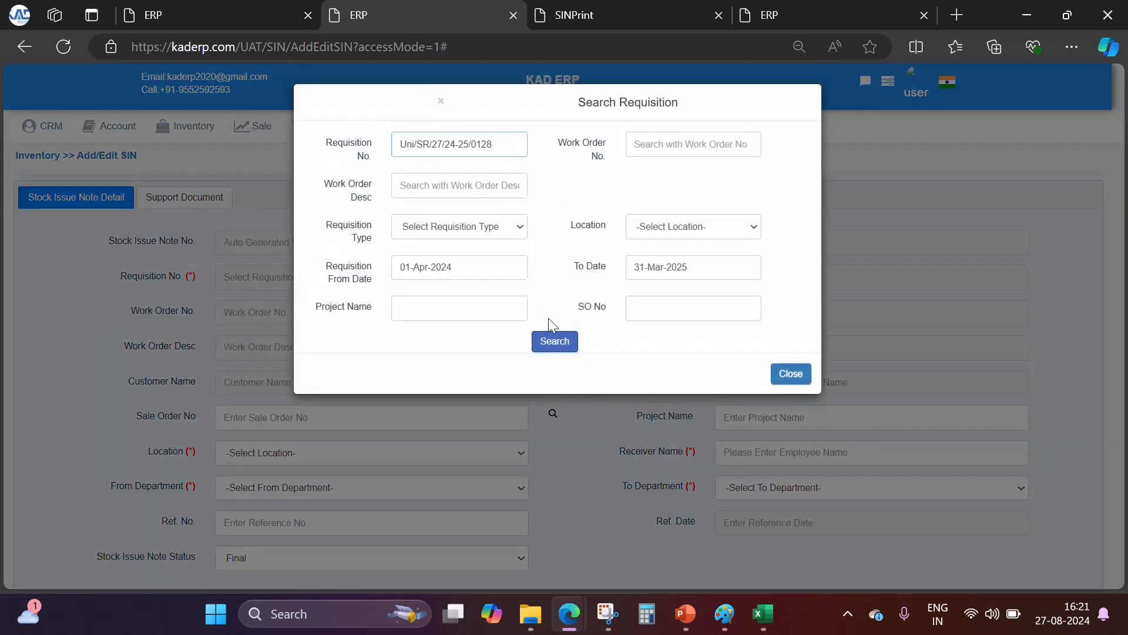
{"action": "left_click", "coordinate": [550, 345]}
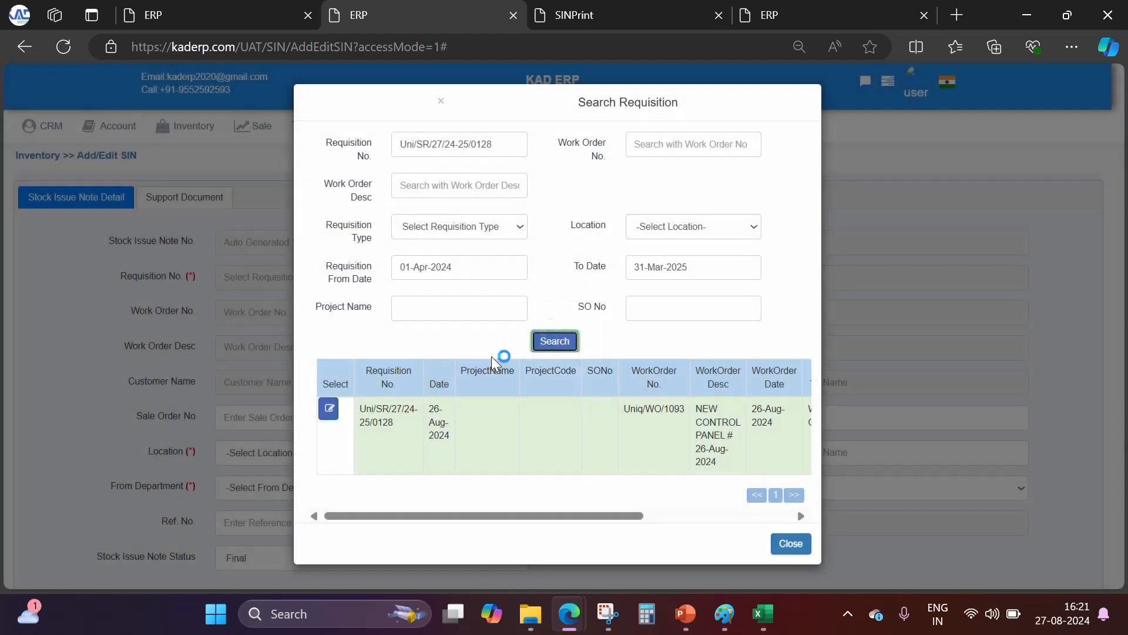
{"action": "left_click", "coordinate": [328, 410]}
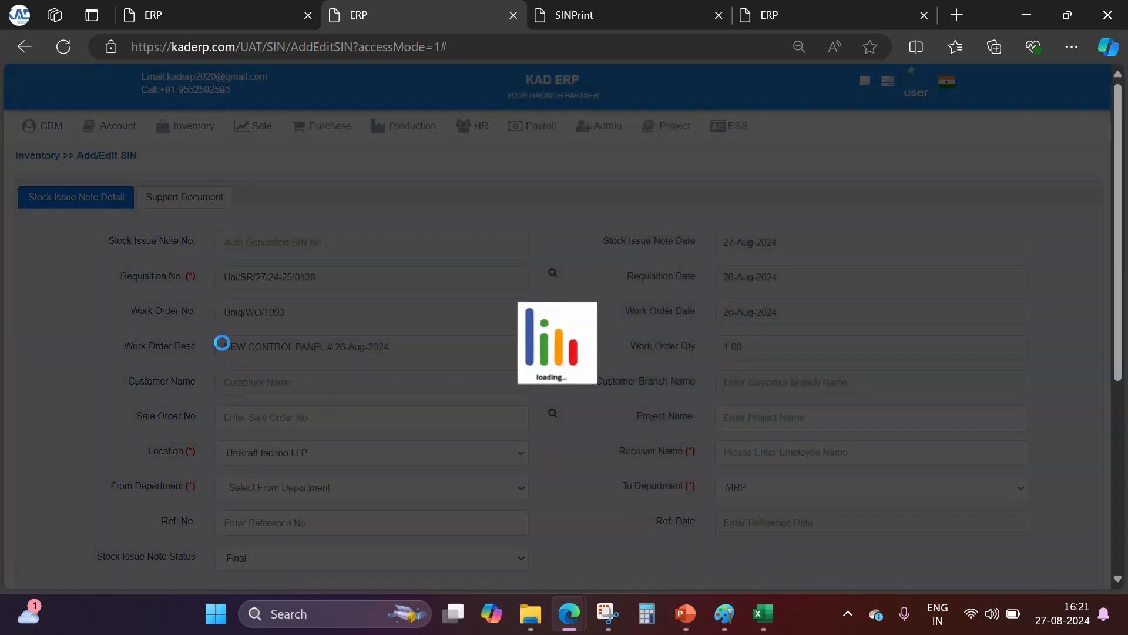
For the second note, choose MAIN STORE as From Department and Production as To Department, and enter the receiver's name
{"action": "scroll", "coordinate": [273, 333], "scroll_direction": "down", "scroll_amount": 1}
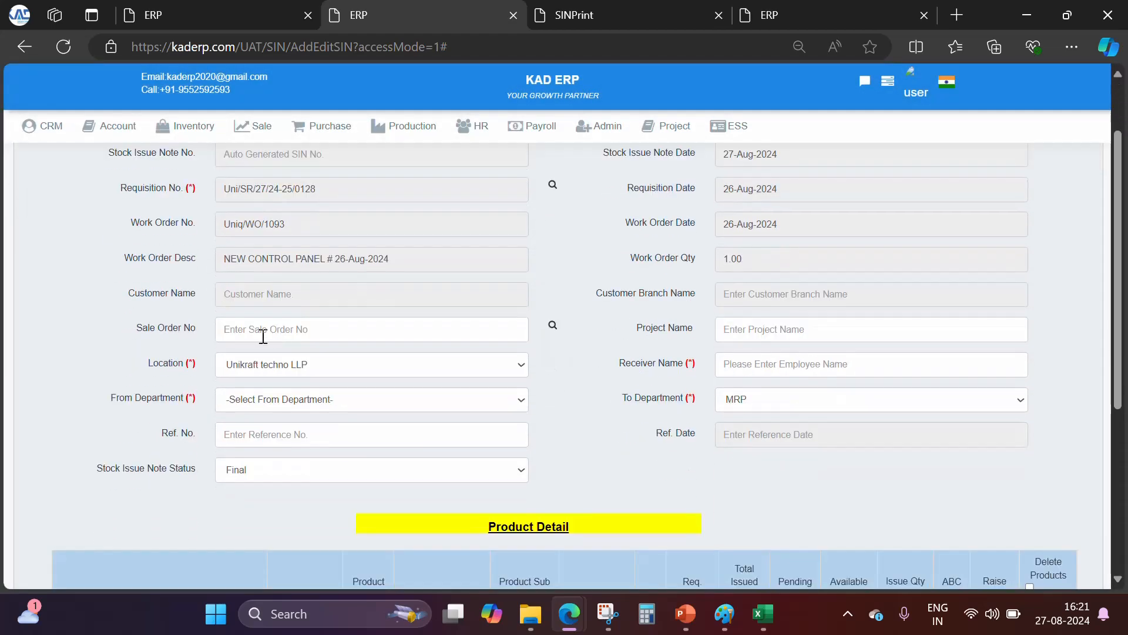
{"action": "left_click", "coordinate": [263, 402]}
{"action": "left_click", "coordinate": [254, 374]}
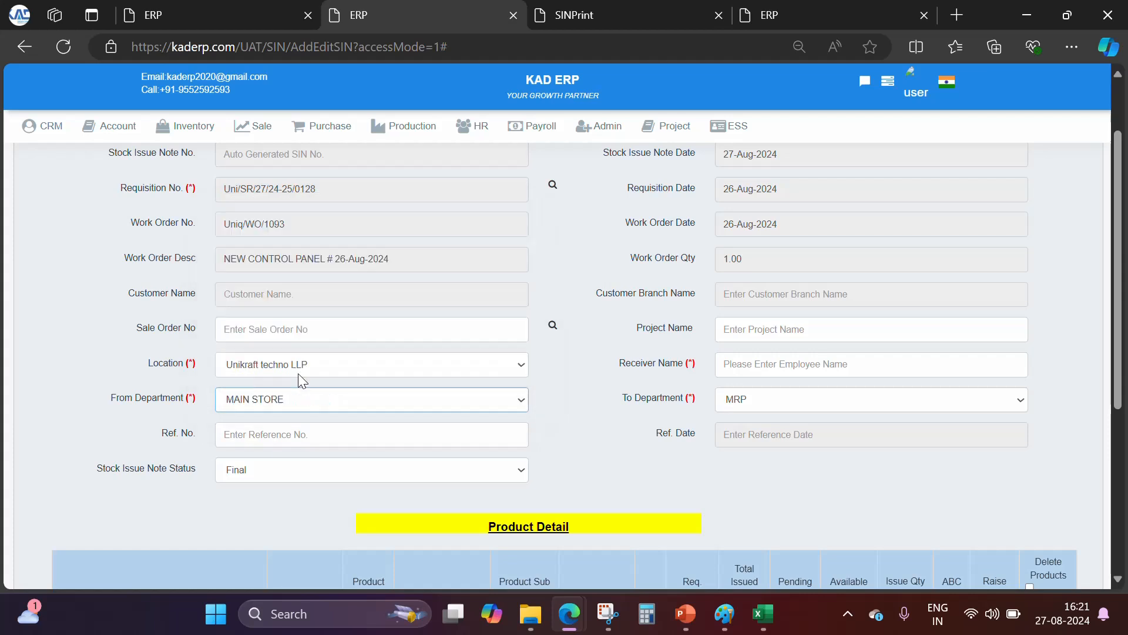
{"action": "left_click", "coordinate": [753, 369]}
{"action": "type", "text": "SAGAR"}
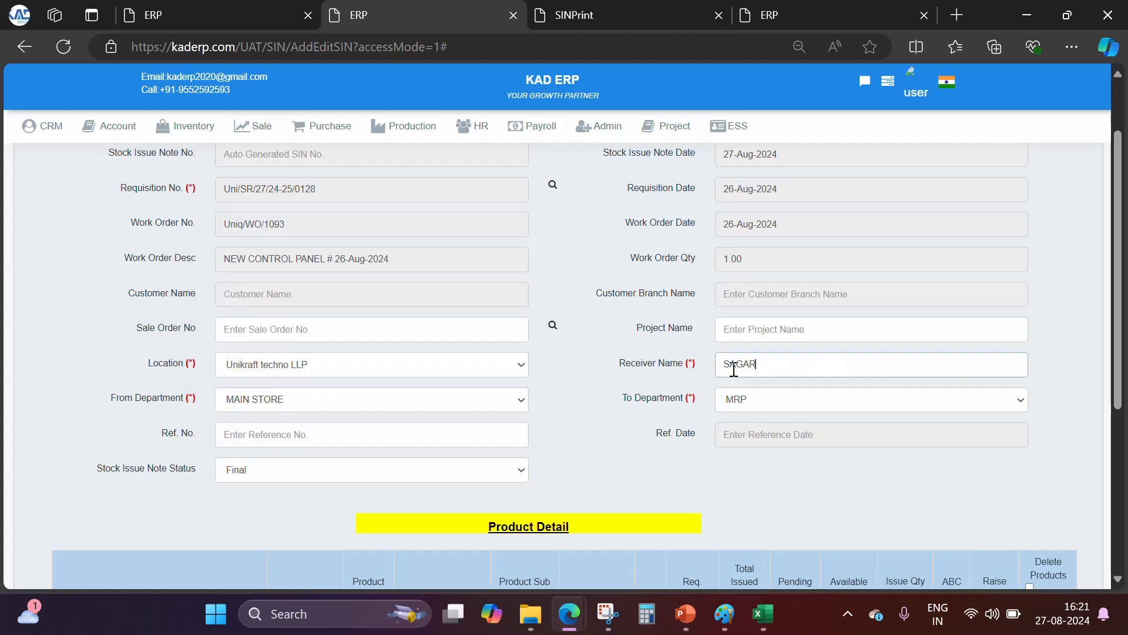
{"action": "left_click", "coordinate": [766, 398]}
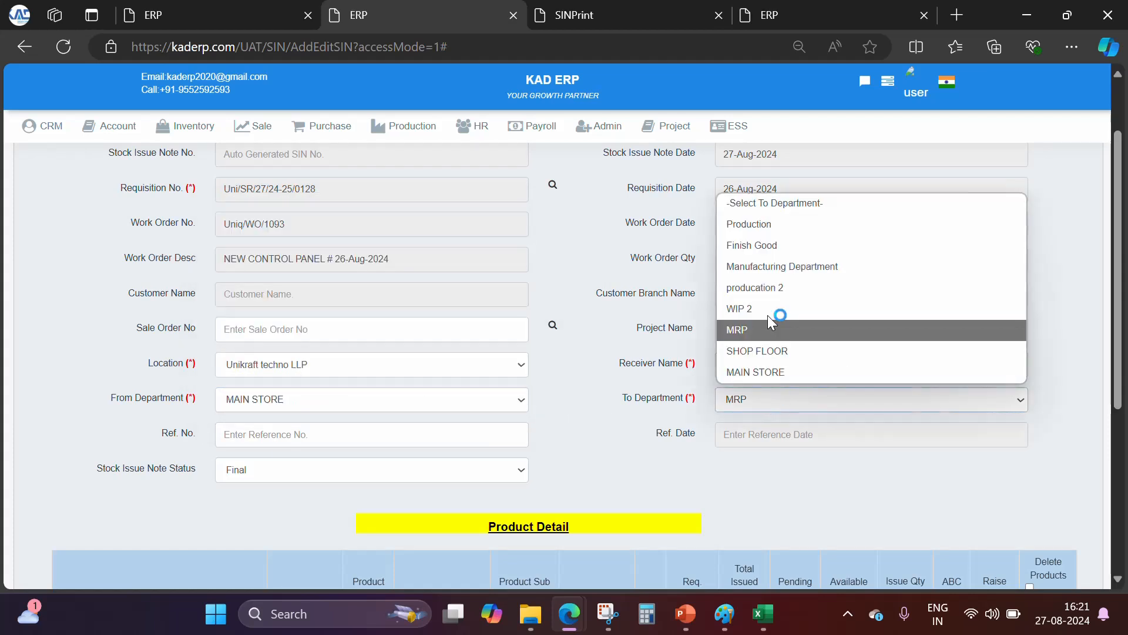
{"action": "left_click", "coordinate": [776, 222]}
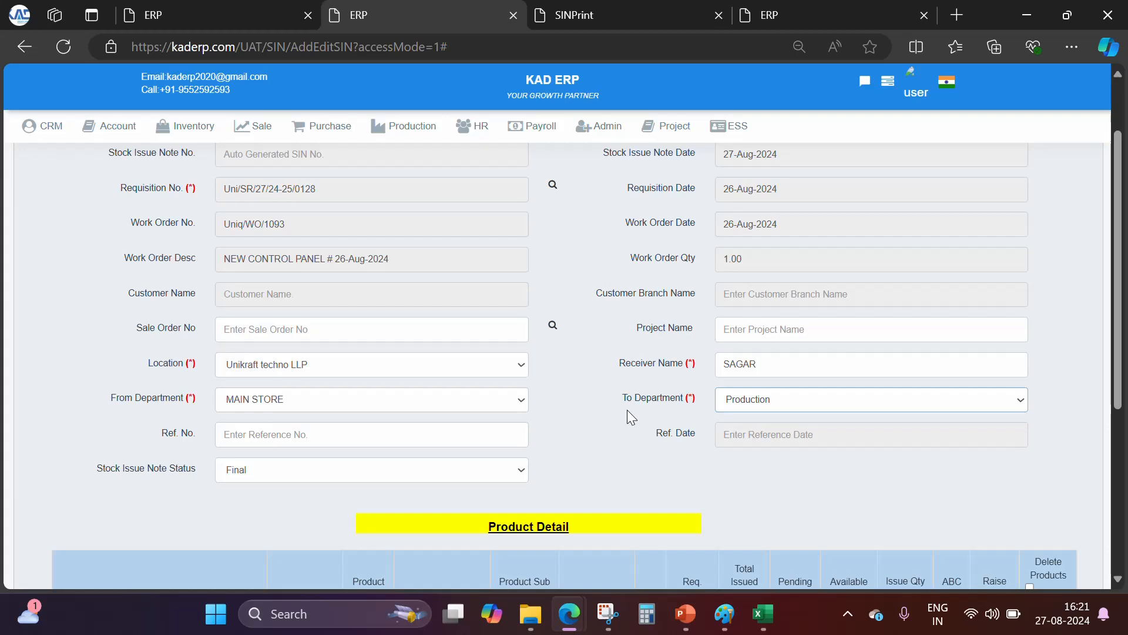
{"action": "scroll", "coordinate": [605, 445], "scroll_direction": "down", "scroll_amount": 1}
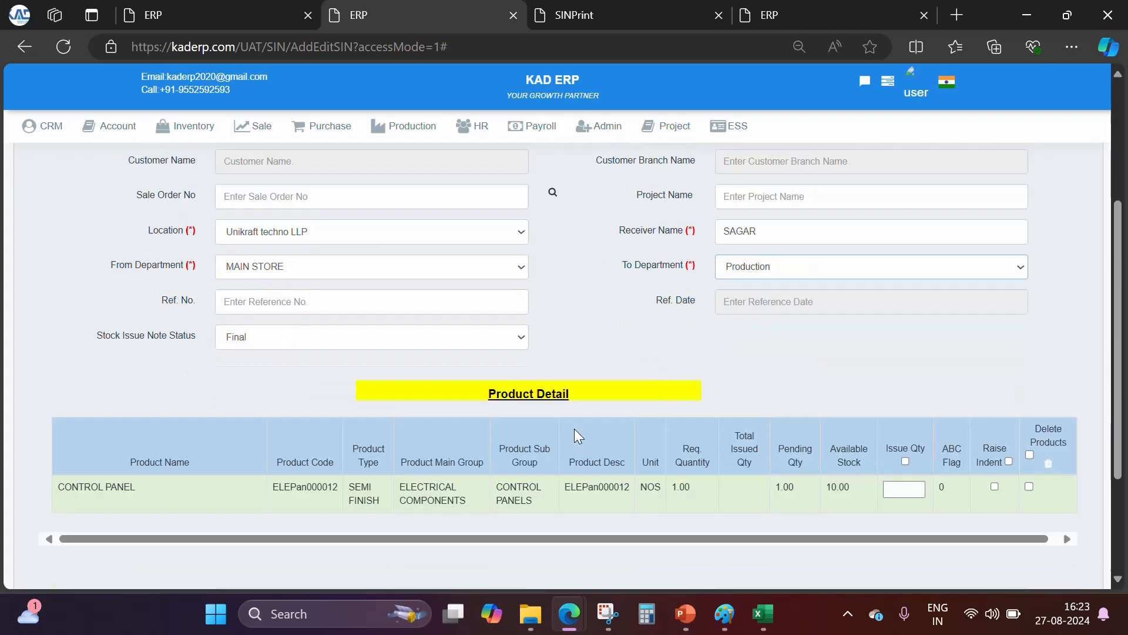
Fill in the issue quantity for the CONTROL PANEL in the product details
{"action": "scroll", "coordinate": [705, 435], "scroll_direction": "down", "scroll_amount": 1}
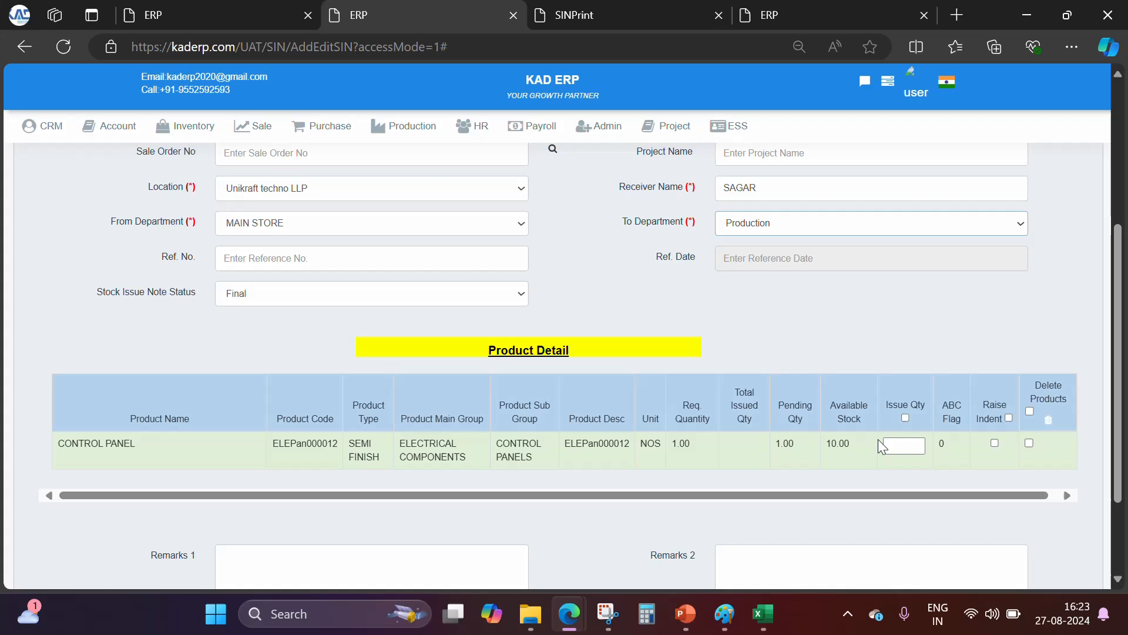
{"action": "left_click", "coordinate": [905, 418]}
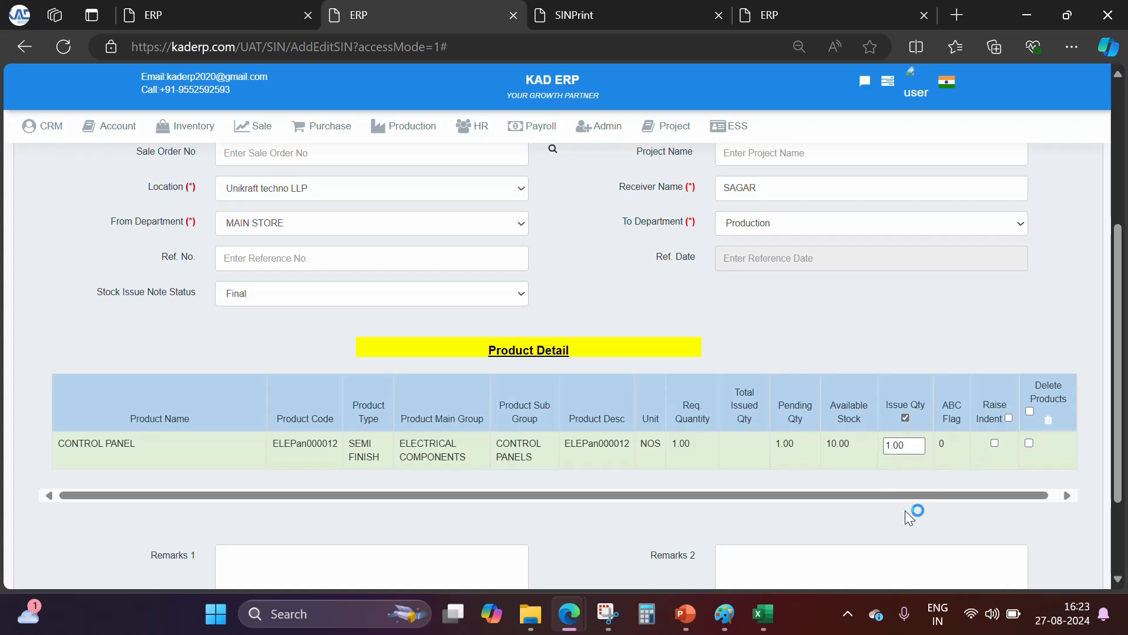
Save the second stock issue note and open its printable PDF report
{"action": "scroll", "coordinate": [917, 514], "scroll_direction": "down", "scroll_amount": 2}
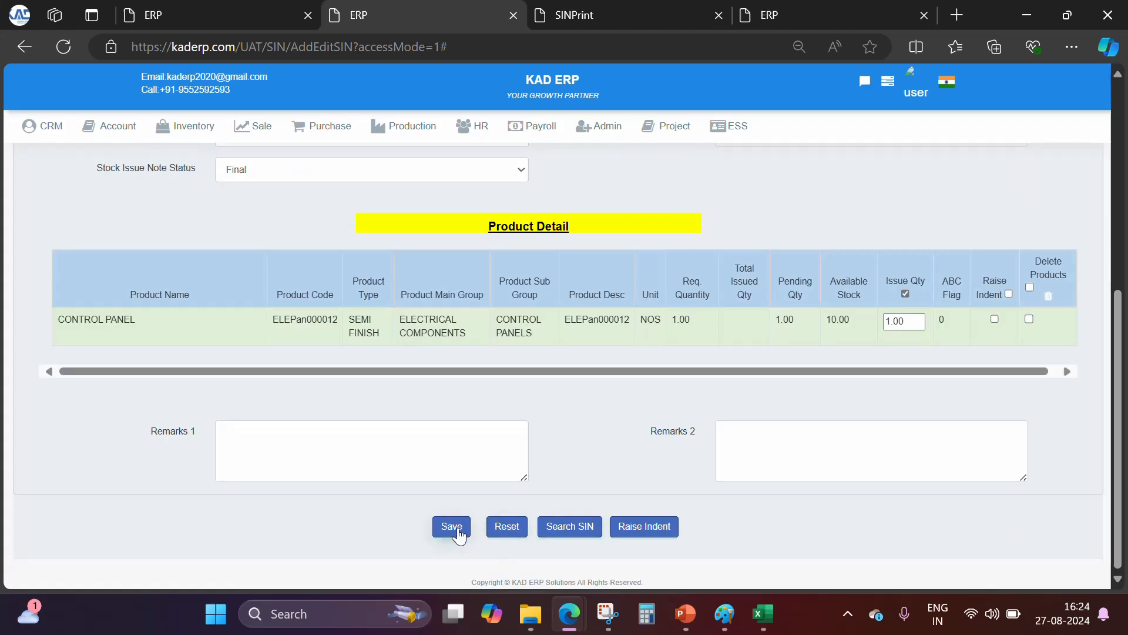
{"action": "left_click", "coordinate": [458, 531]}
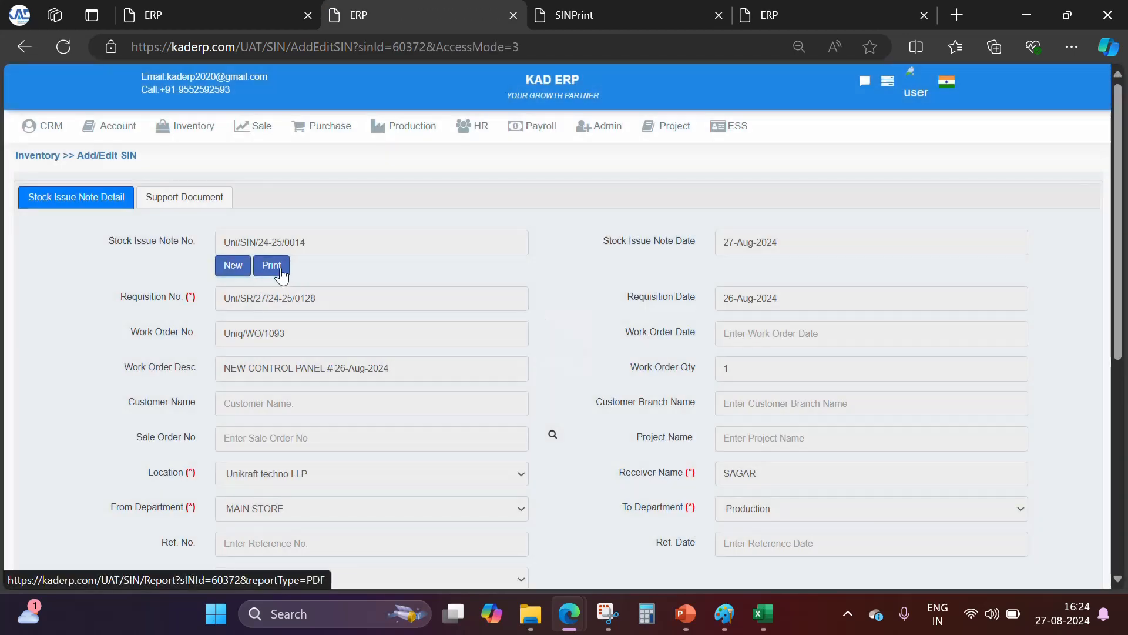
{"action": "left_click", "coordinate": [281, 272]}
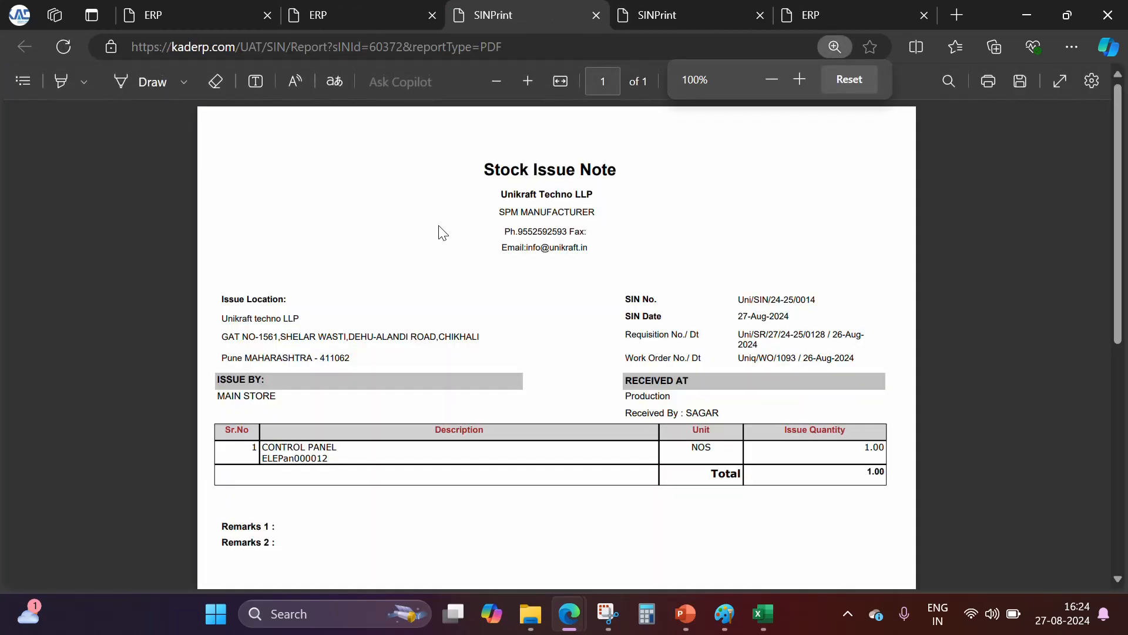
Return to the ERP page and list the store requisitions to check the issue status of Uni/SR/27/24-25/0128
{"action": "left_click", "coordinate": [355, 23]}
{"action": "mouse_move", "coordinate": [164, 130]}
{"action": "left_click", "coordinate": [194, 218]}
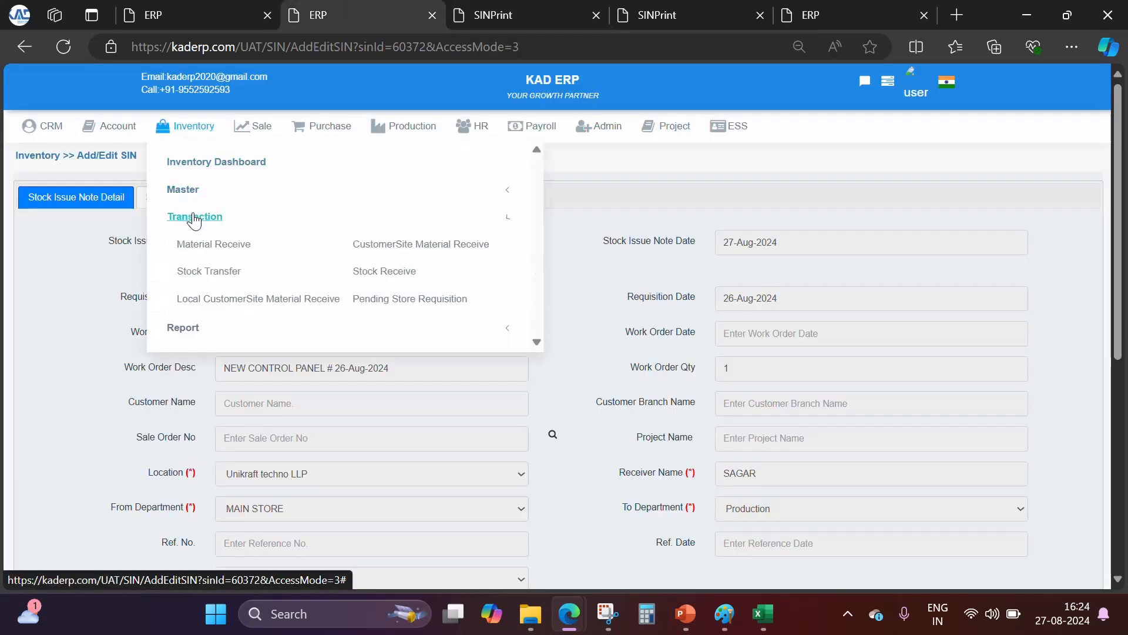
{"action": "left_click", "coordinate": [210, 354]}
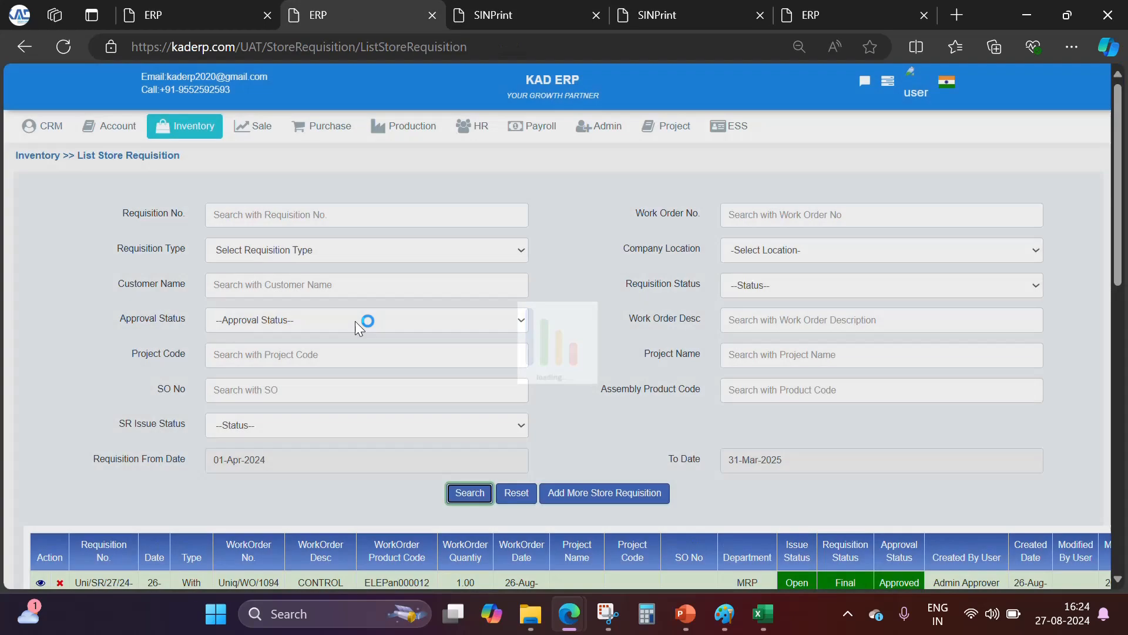
{"action": "scroll", "coordinate": [352, 313], "scroll_direction": "down", "scroll_amount": 4}
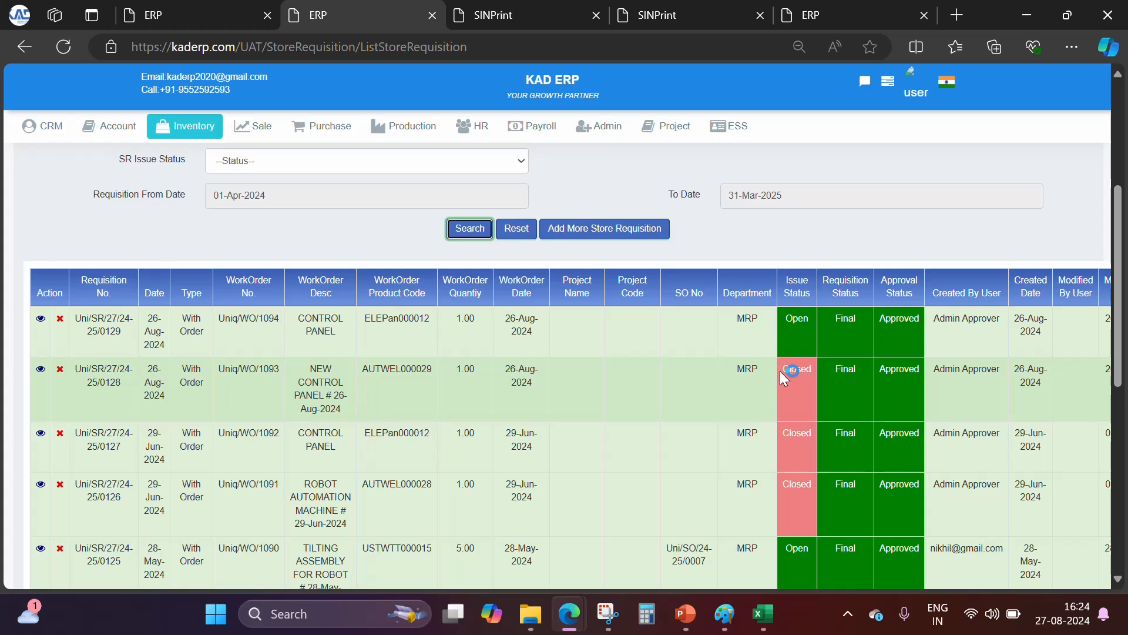
{"action": "left_click", "coordinate": [386, 329]}
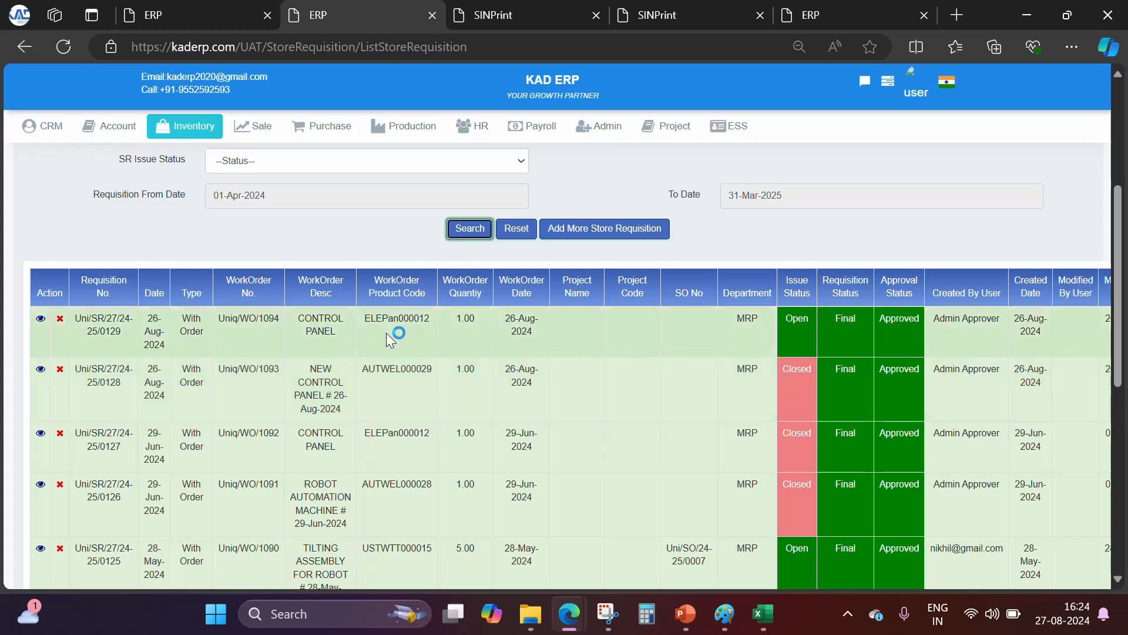
In the product opening stock form, choose WELDING ROD, financial year 01-Apr-2024 - 31-Mar-2025 and company branch Unikraft techno LLP
{"action": "type", "text": "WELDING ROD"}
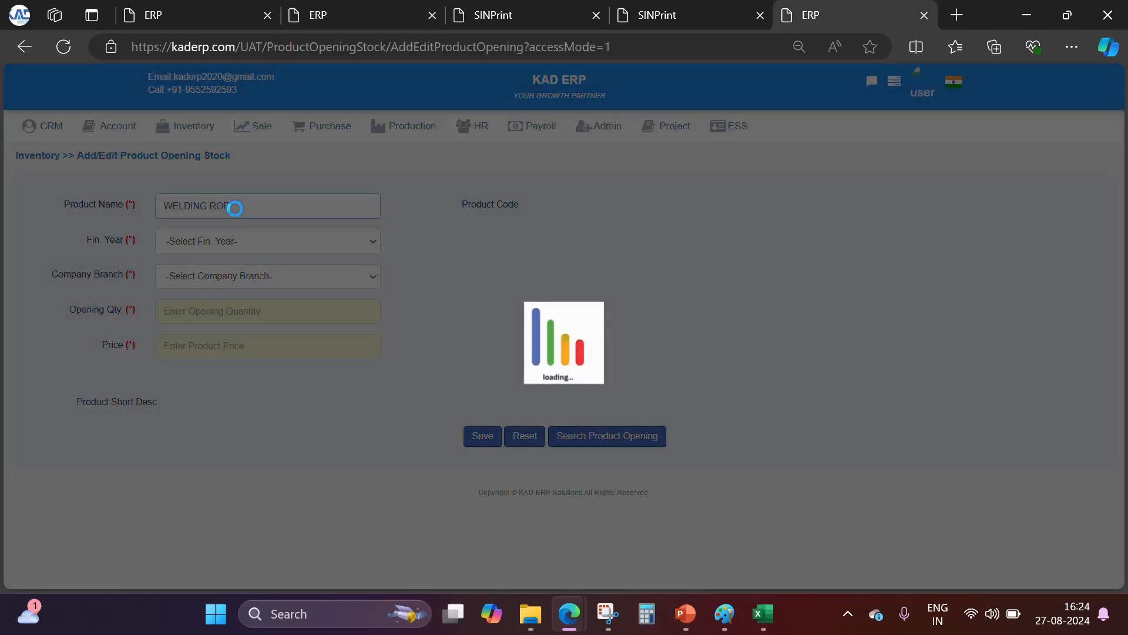
{"action": "left_click", "coordinate": [234, 235]}
{"action": "left_click", "coordinate": [248, 246]}
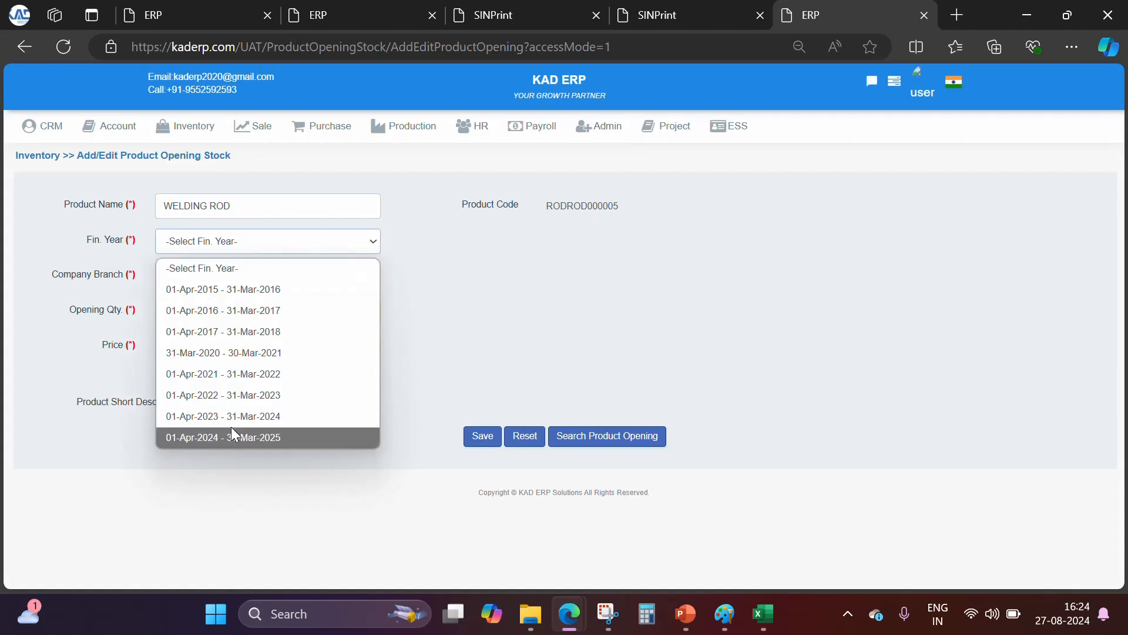
{"action": "left_click", "coordinate": [224, 442]}
{"action": "left_click", "coordinate": [246, 278]}
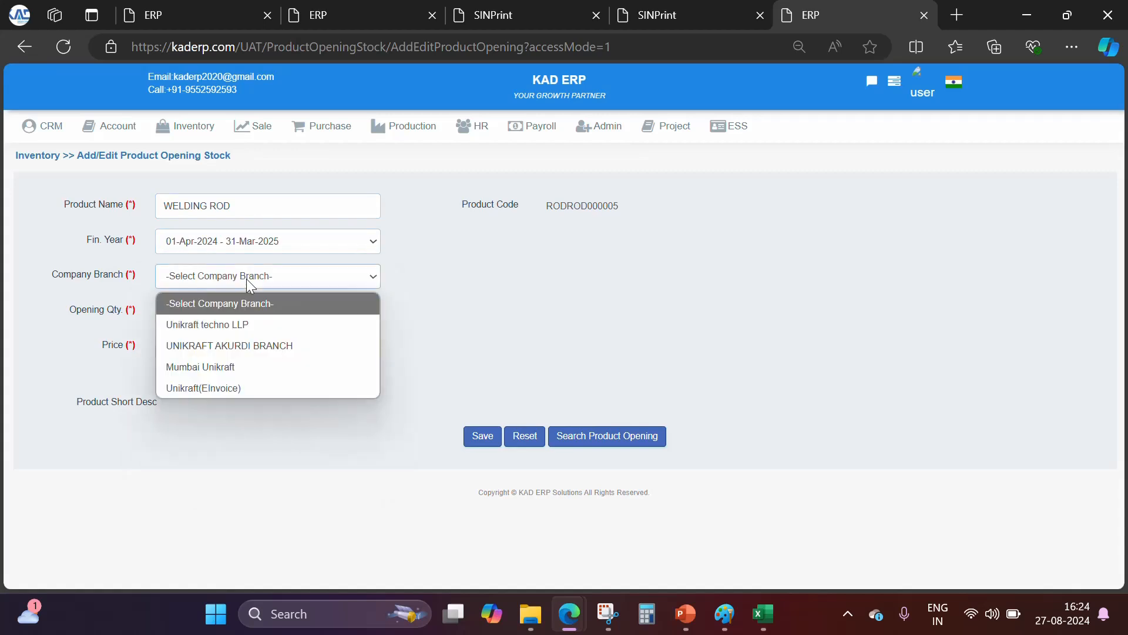
{"action": "left_click", "coordinate": [227, 324]}
Set the WELDING ROD's opening quantity to 10 and price to 1, and save the opening stock entry
{"action": "left_click", "coordinate": [226, 313]}
{"action": "type", "text": "10"}
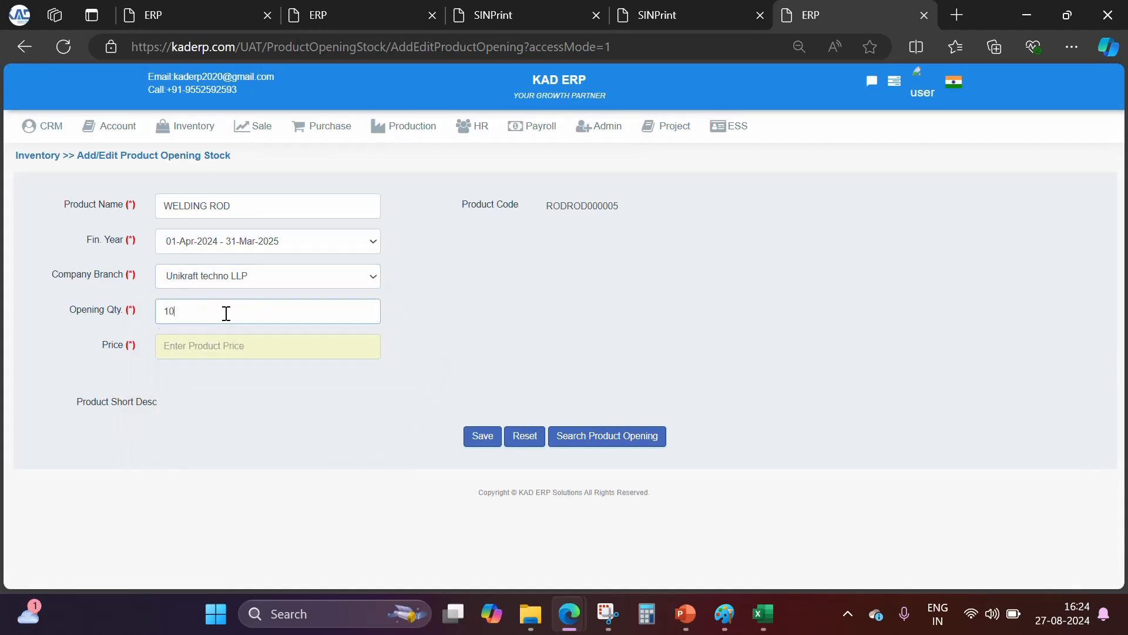
{"action": "left_click", "coordinate": [211, 345]}
{"action": "type", "text": "1"}
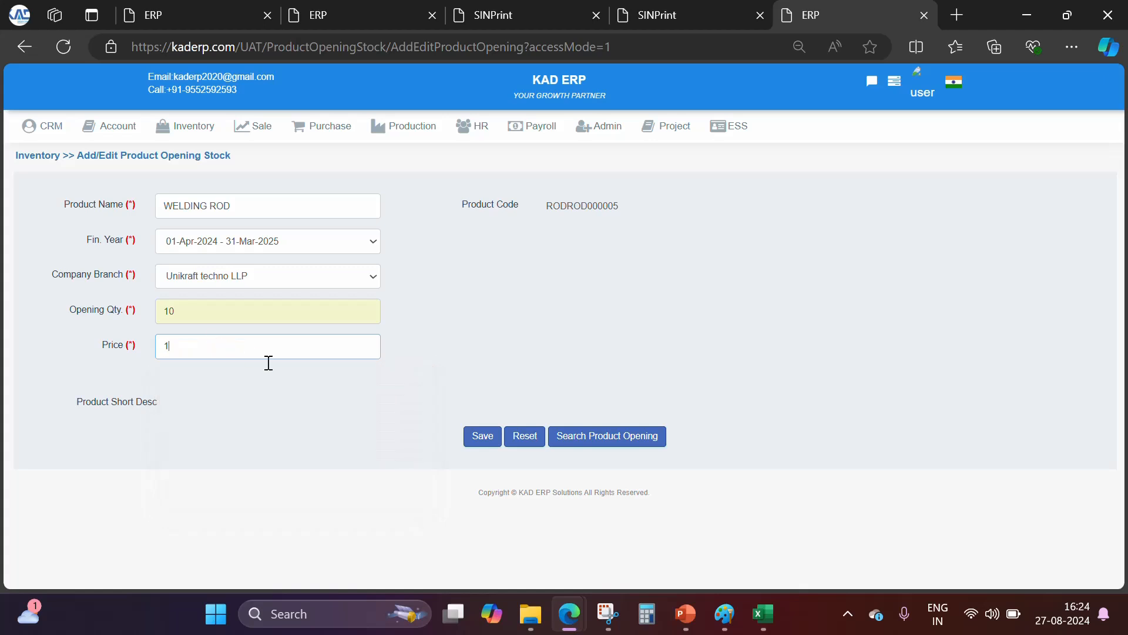
{"action": "left_click", "coordinate": [478, 438]}
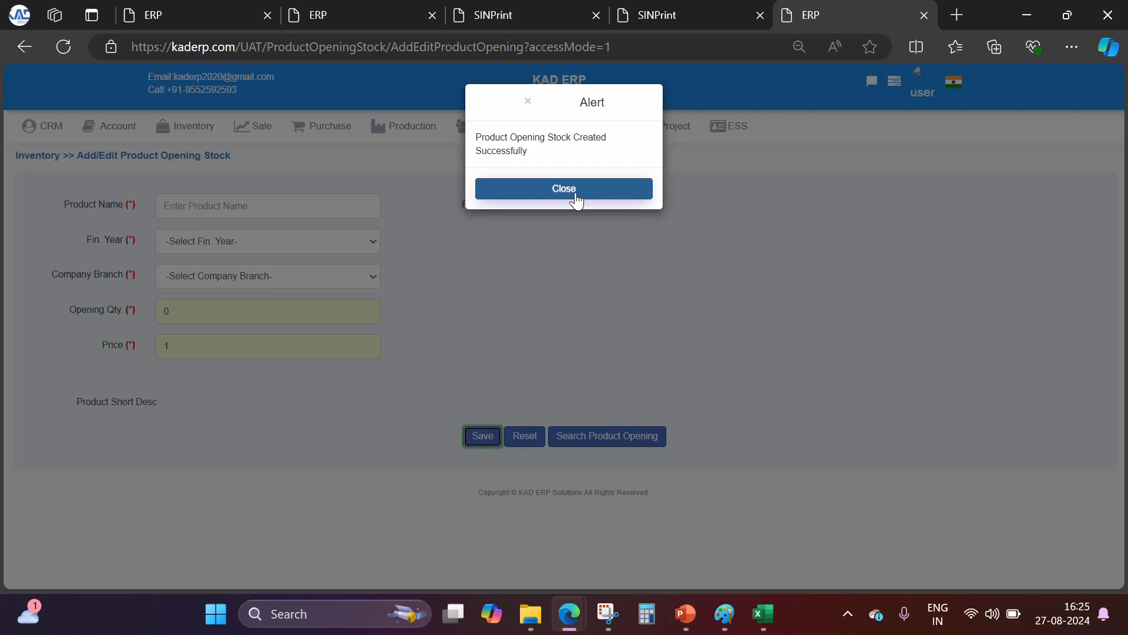
{"action": "left_click", "coordinate": [575, 196]}
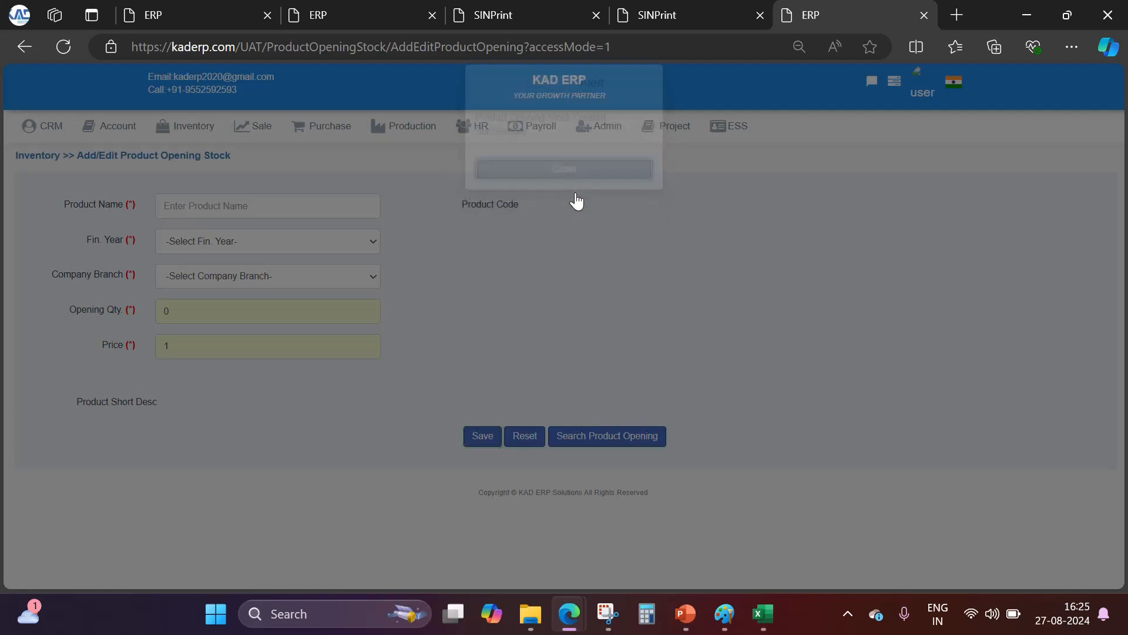
Start a third stock issue note and load requisition Uni/SR/27/24-25/0129 into it
{"action": "left_click", "coordinate": [330, 16]}
{"action": "mouse_move", "coordinate": [184, 133]}
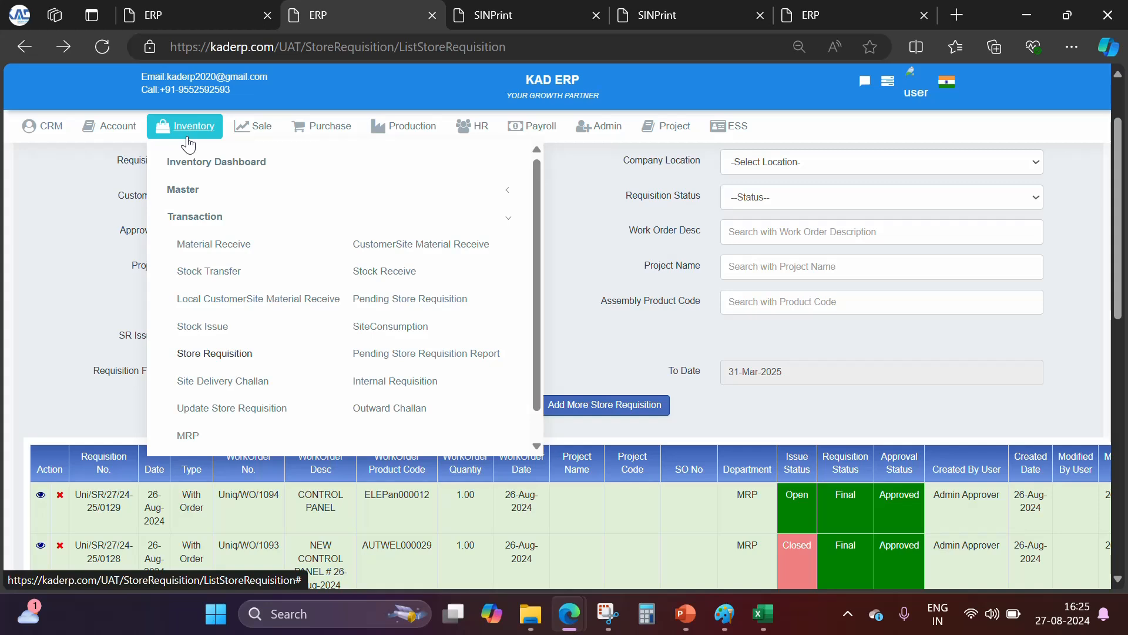
{"action": "left_click", "coordinate": [192, 330]}
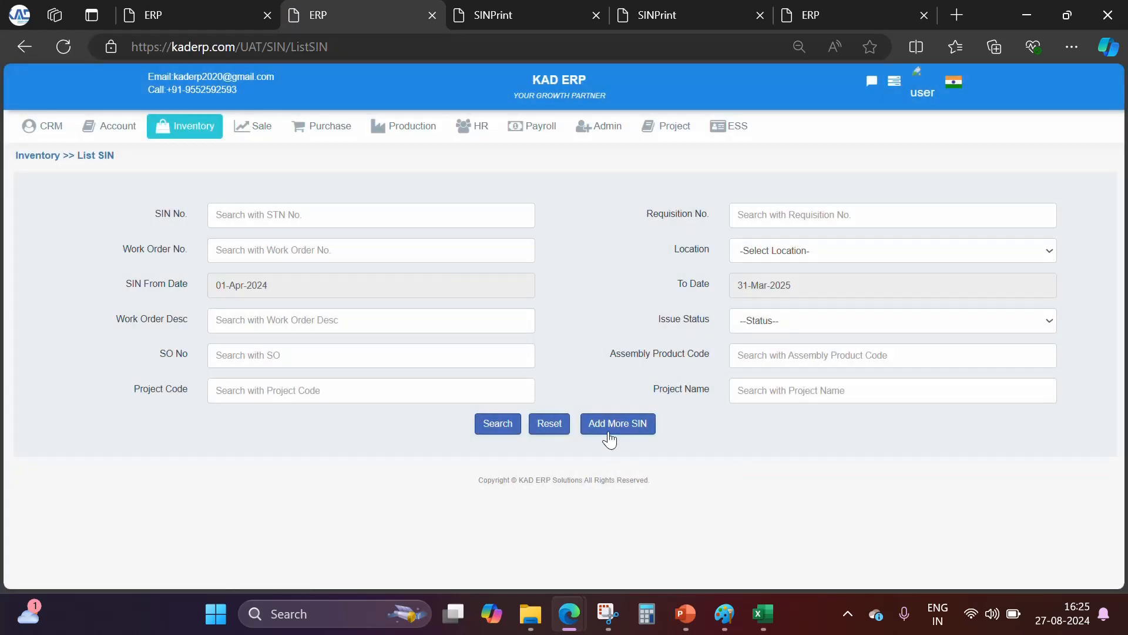
{"action": "left_click", "coordinate": [609, 437]}
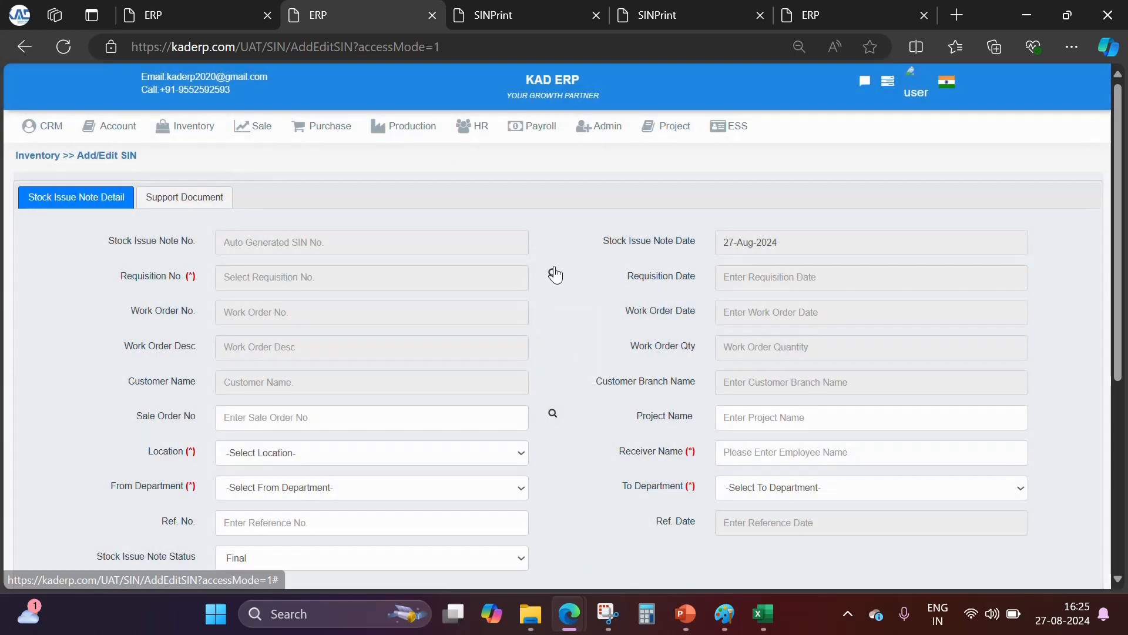
{"action": "left_click", "coordinate": [552, 273]}
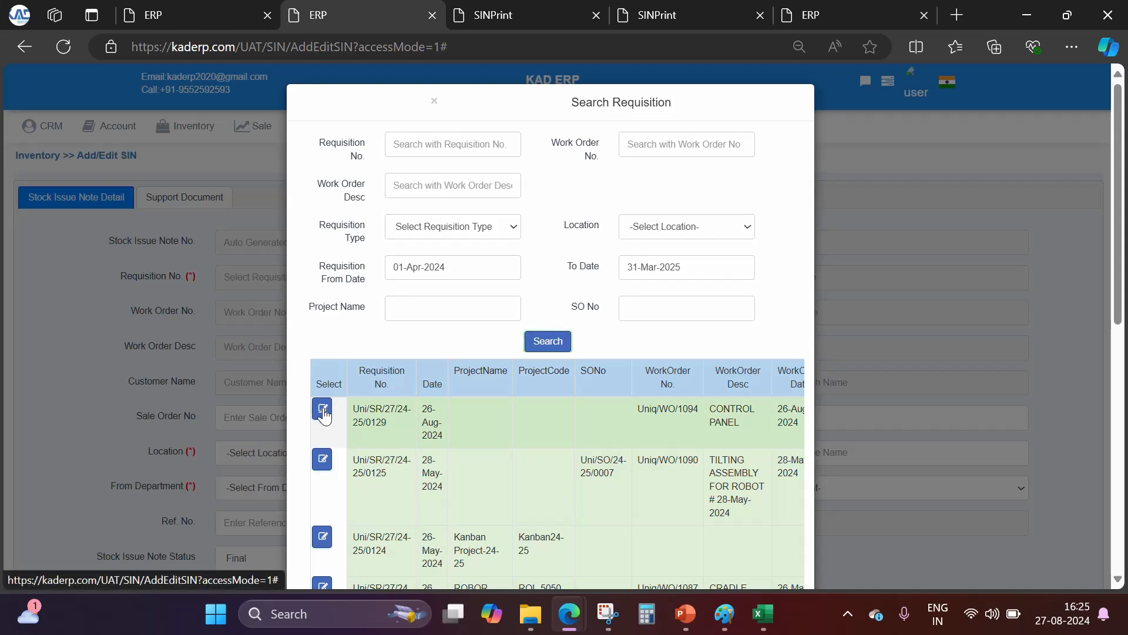
{"action": "left_click", "coordinate": [322, 407]}
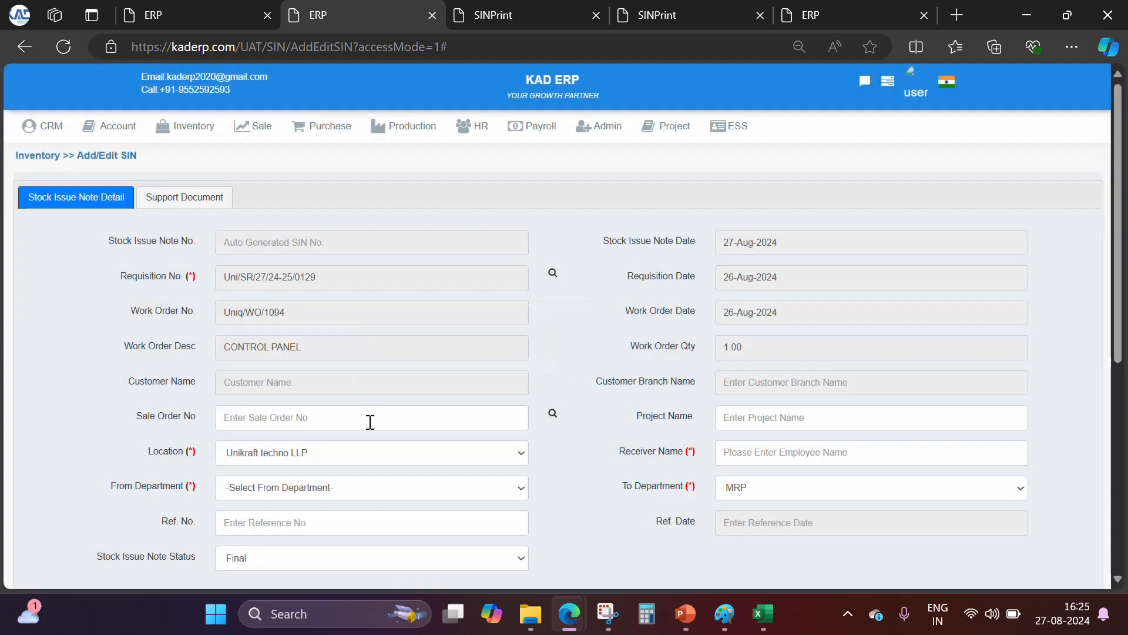
Fill in the issue quantity for the WELDING ROD in the product details
{"action": "scroll", "coordinate": [370, 421], "scroll_direction": "down", "scroll_amount": 6}
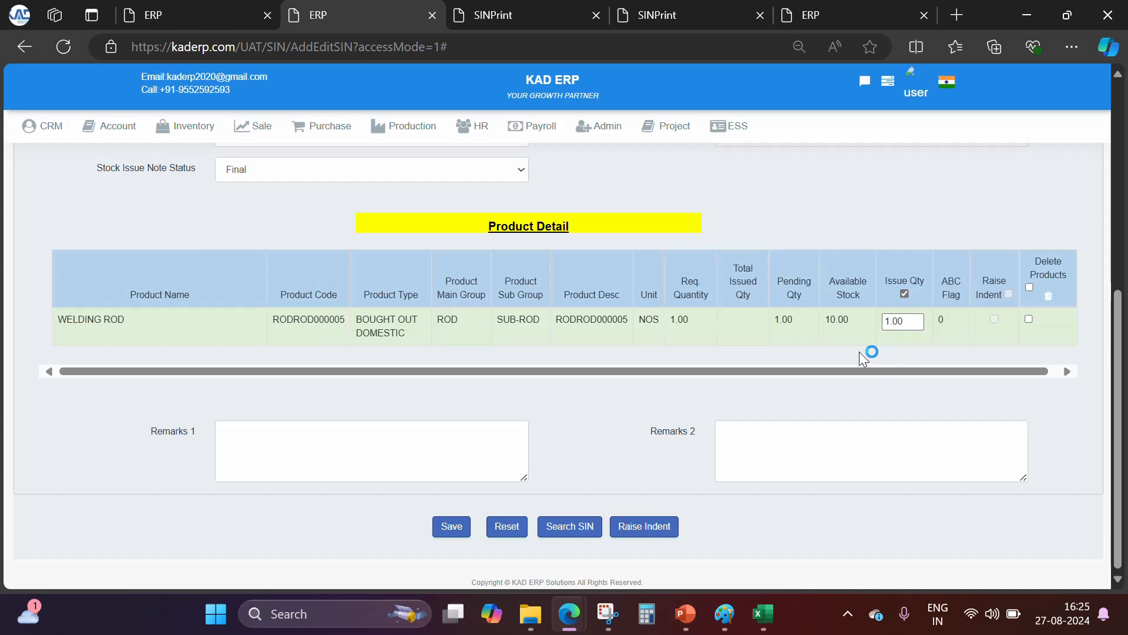
{"action": "scroll", "coordinate": [739, 368], "scroll_direction": "up", "scroll_amount": 5}
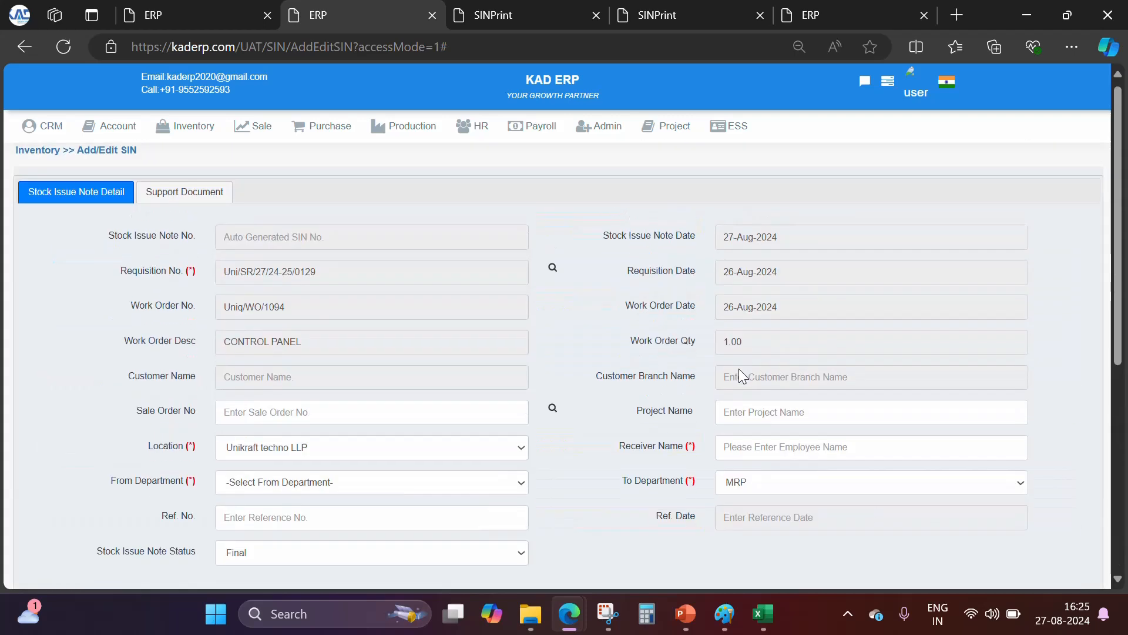
Choose MAIN STORE as From Department and Production as To Department, enter the receiver's name, and save the note
{"action": "left_click", "coordinate": [280, 488]}
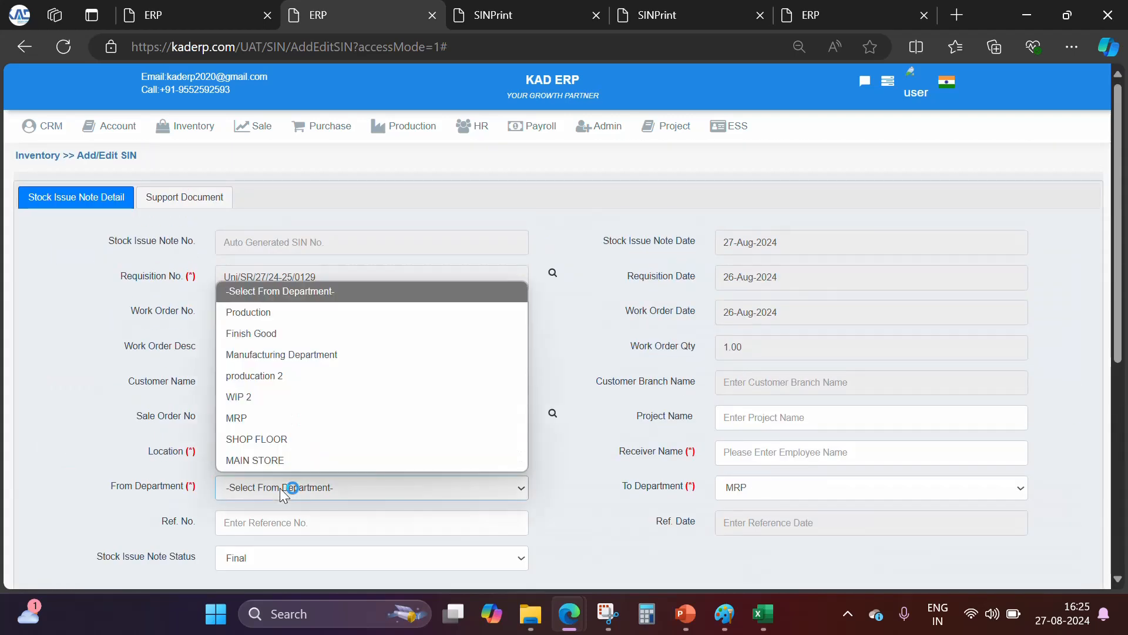
{"action": "left_click", "coordinate": [257, 460]}
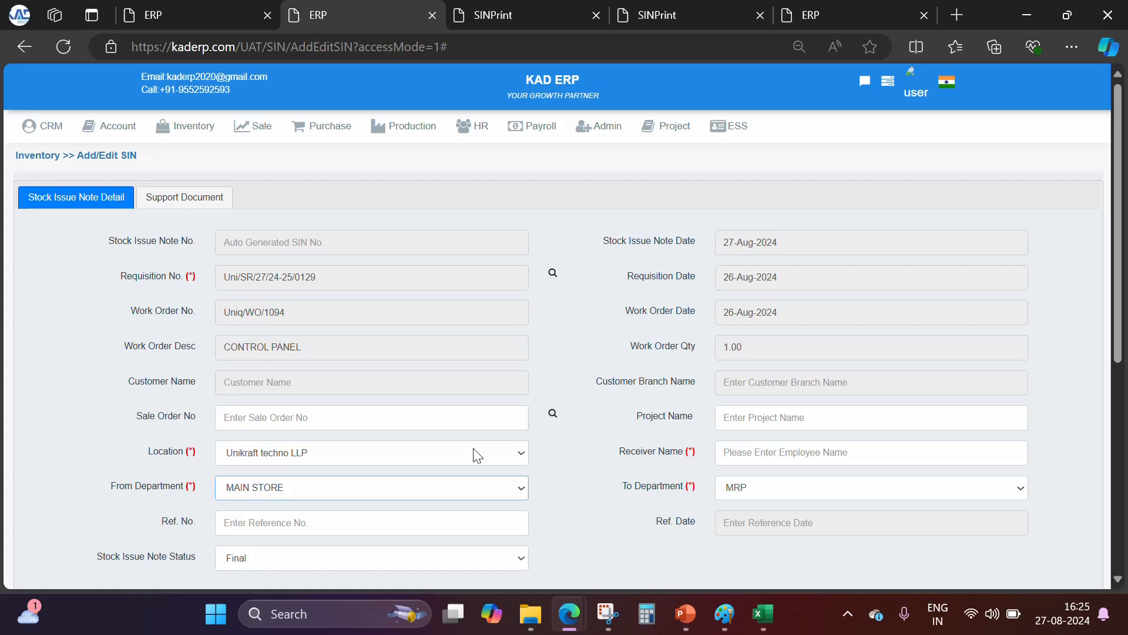
{"action": "left_click", "coordinate": [751, 453]}
{"action": "type", "text": "KAILAS"}
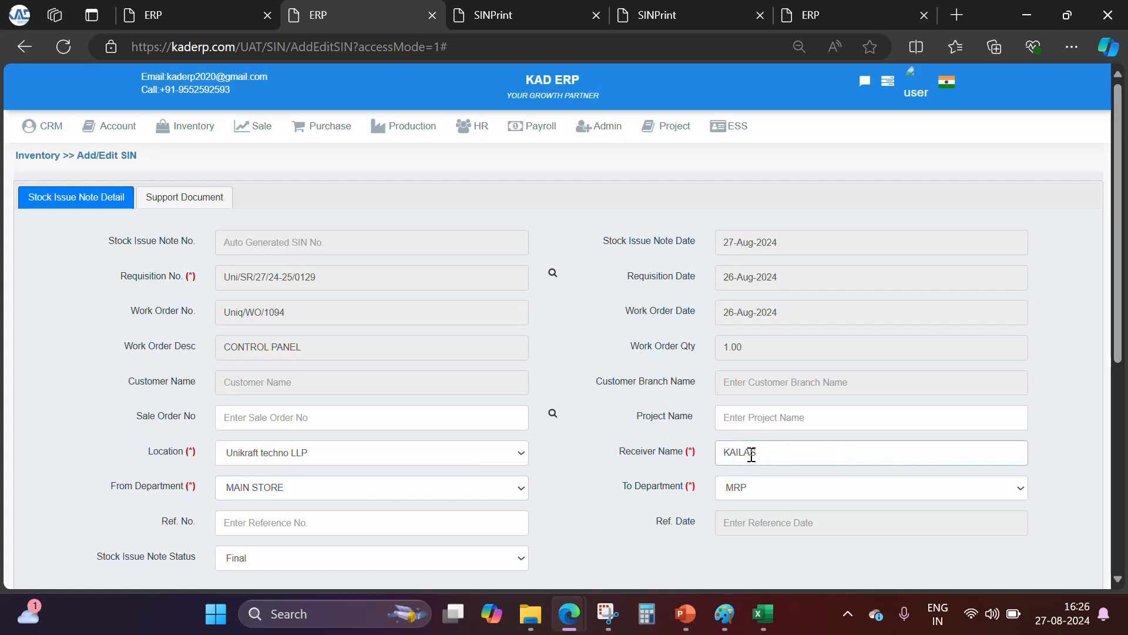
{"action": "left_click", "coordinate": [760, 485]}
{"action": "left_click", "coordinate": [765, 312]}
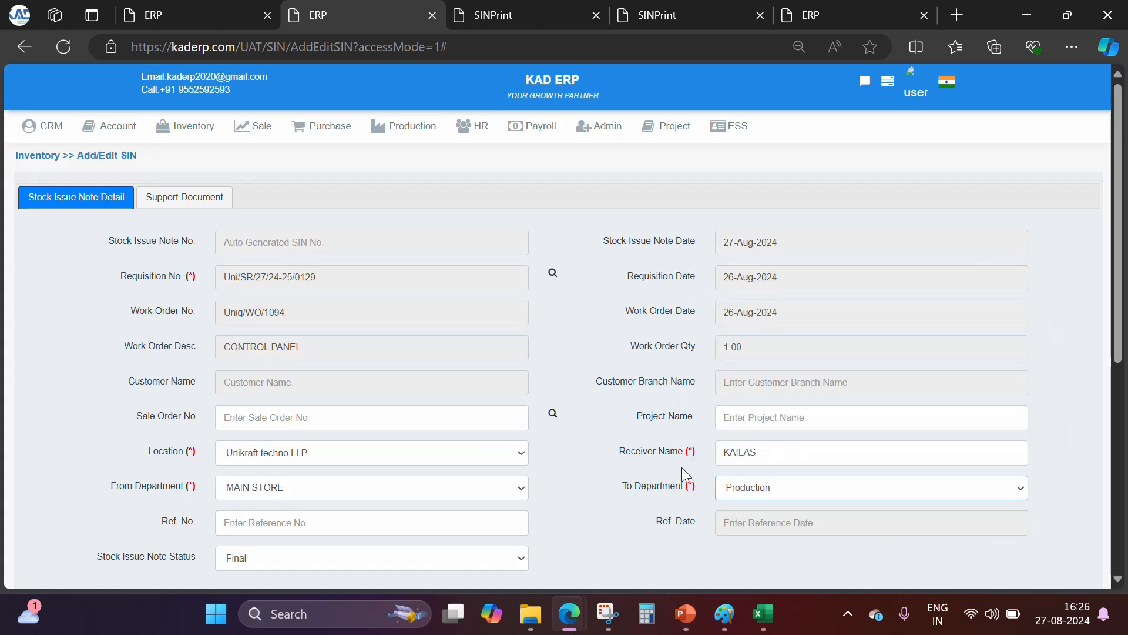
{"action": "scroll", "coordinate": [587, 451], "scroll_direction": "down", "scroll_amount": 6}
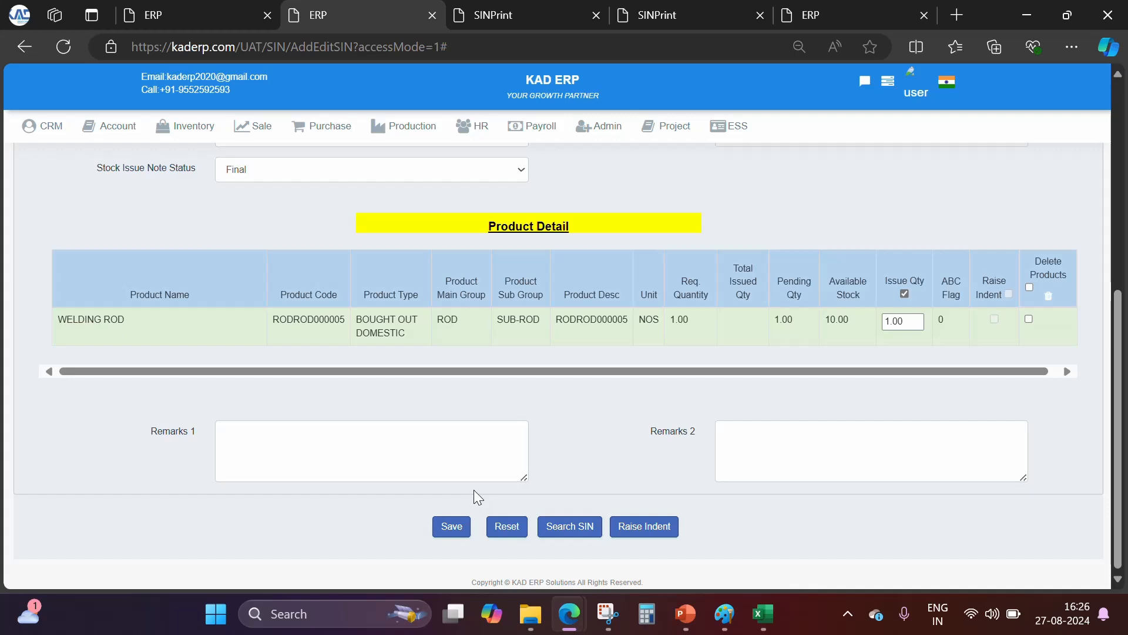
{"action": "left_click", "coordinate": [453, 526]}
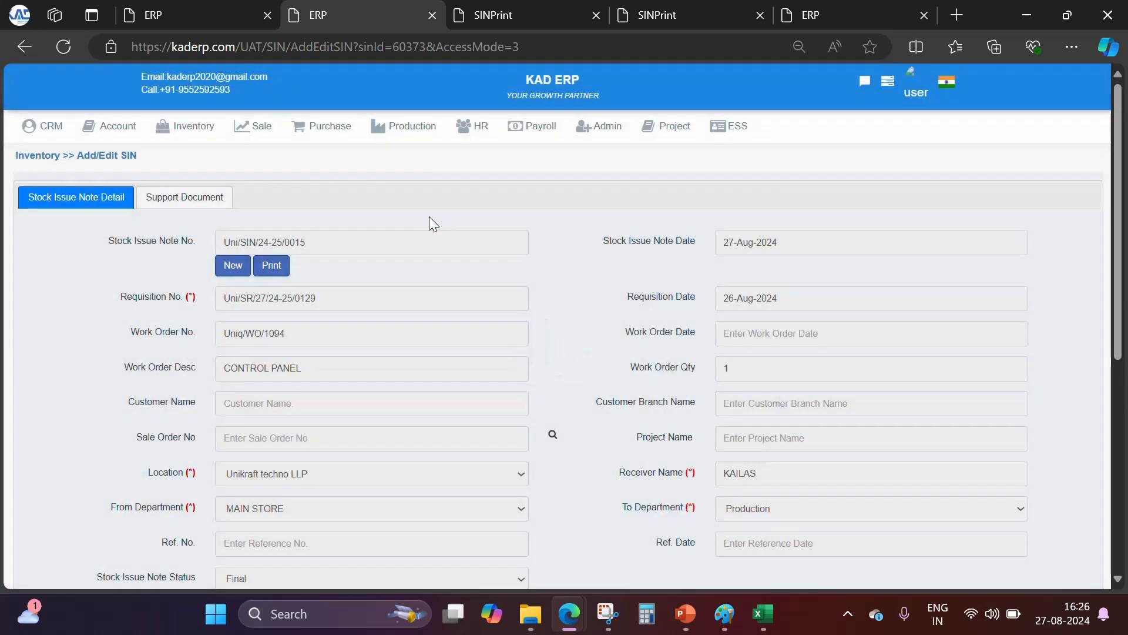
List the store requisitions again to check the issue status of Uni/SR/27/24-25/0129
{"action": "mouse_move", "coordinate": [176, 138]}
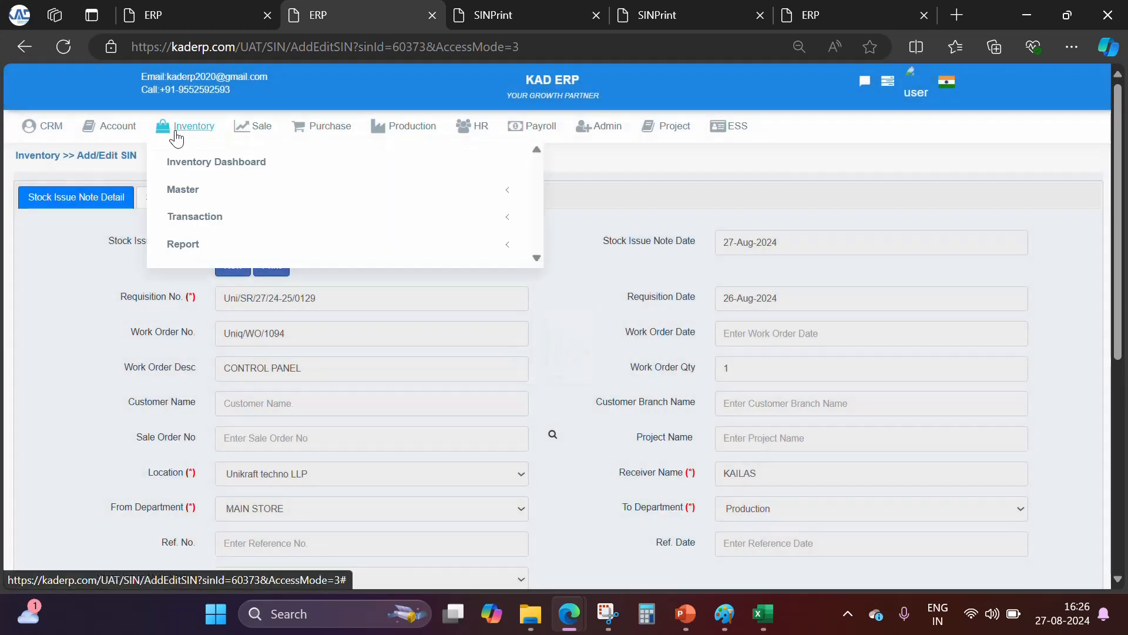
{"action": "left_click", "coordinate": [182, 217]}
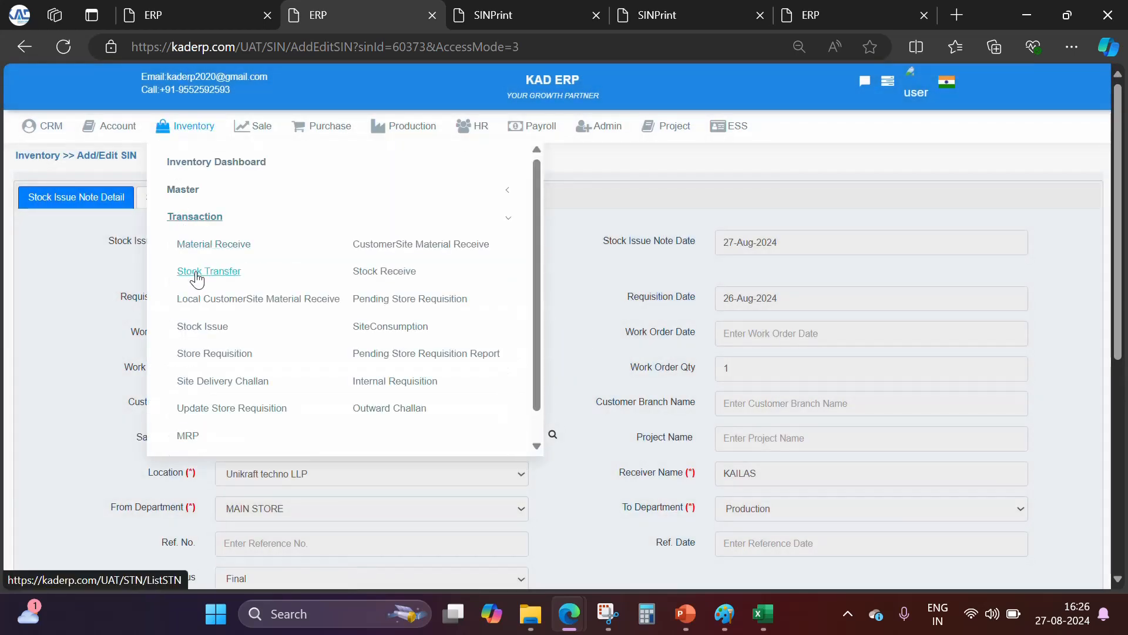
{"action": "left_click", "coordinate": [204, 353]}
{"action": "left_click", "coordinate": [475, 494]}
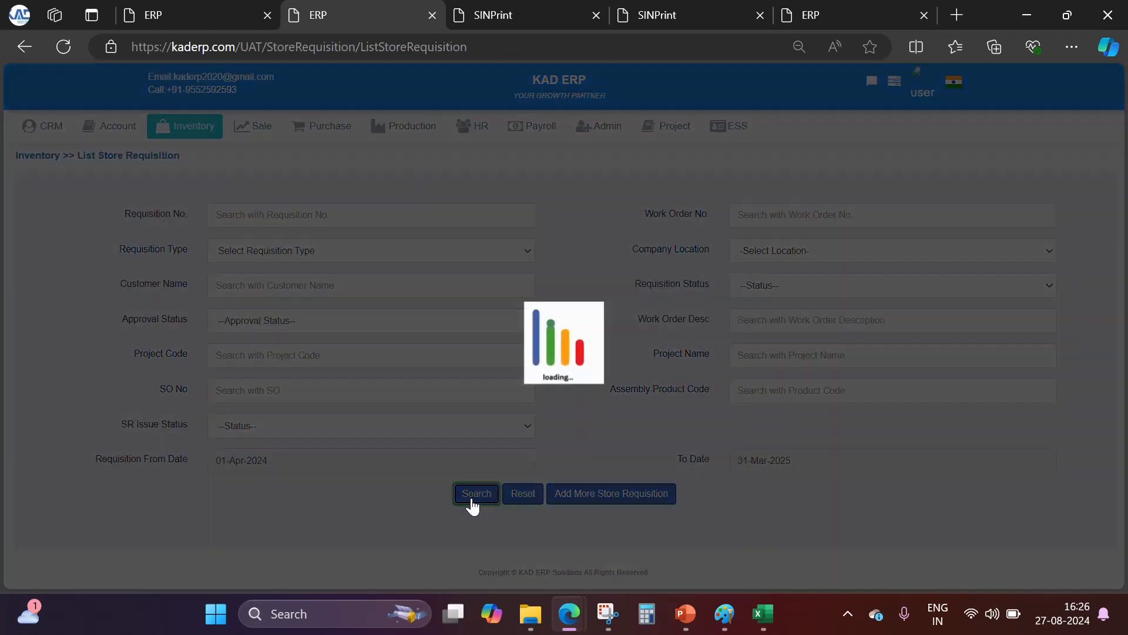
{"action": "scroll", "coordinate": [410, 386], "scroll_direction": "down", "scroll_amount": 5}
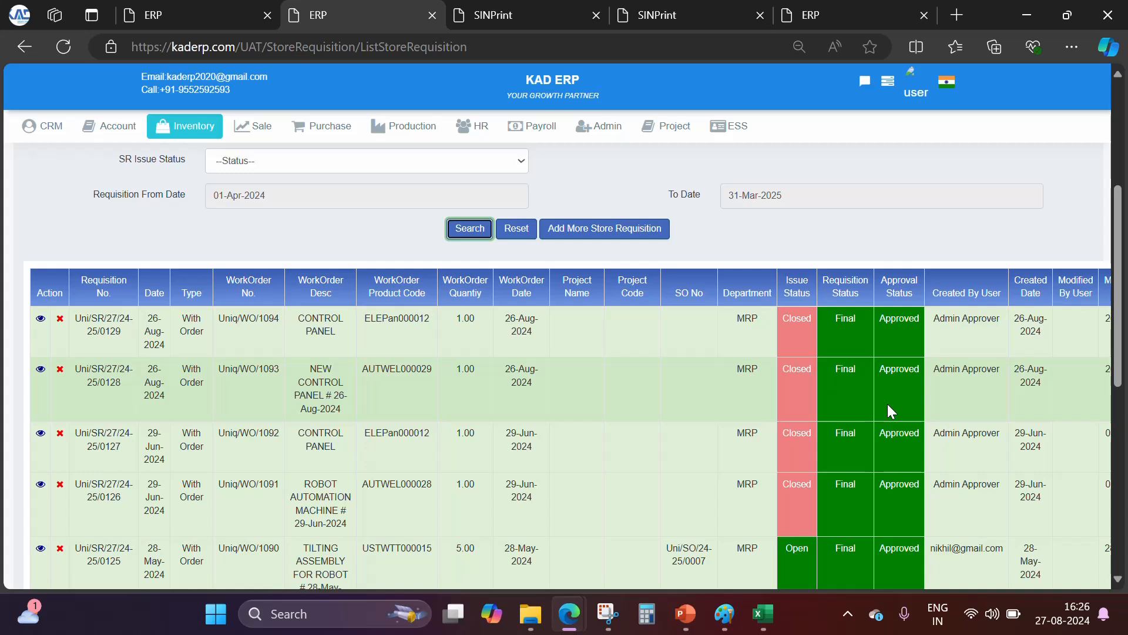
Start a new product movement slip from the production transactions
{"action": "mouse_move", "coordinate": [419, 133]}
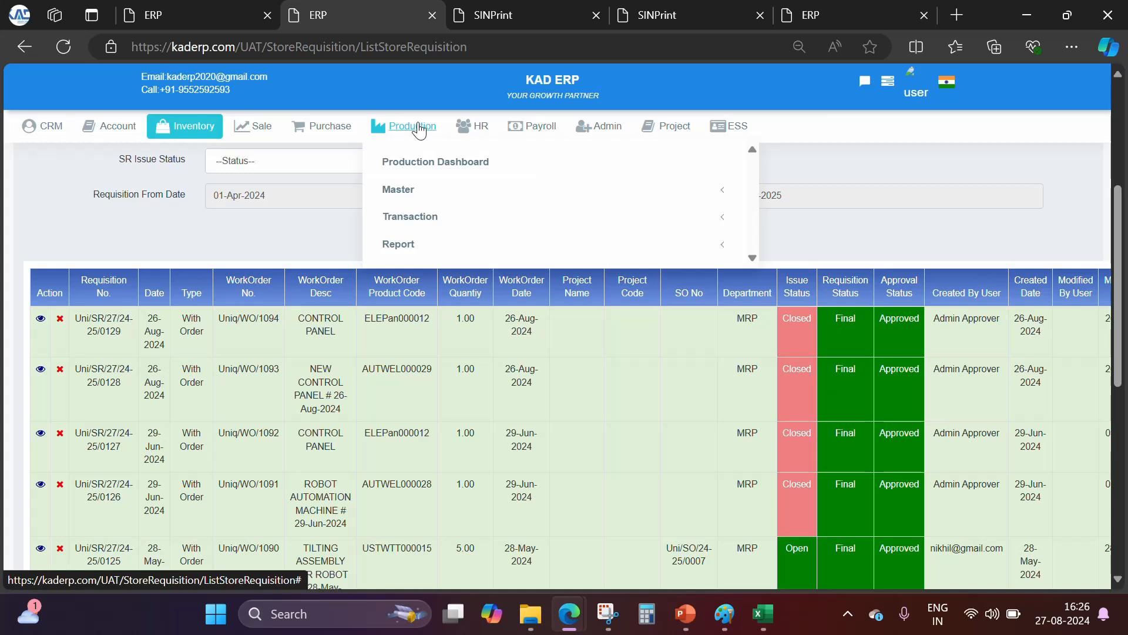
{"action": "left_click", "coordinate": [411, 216]}
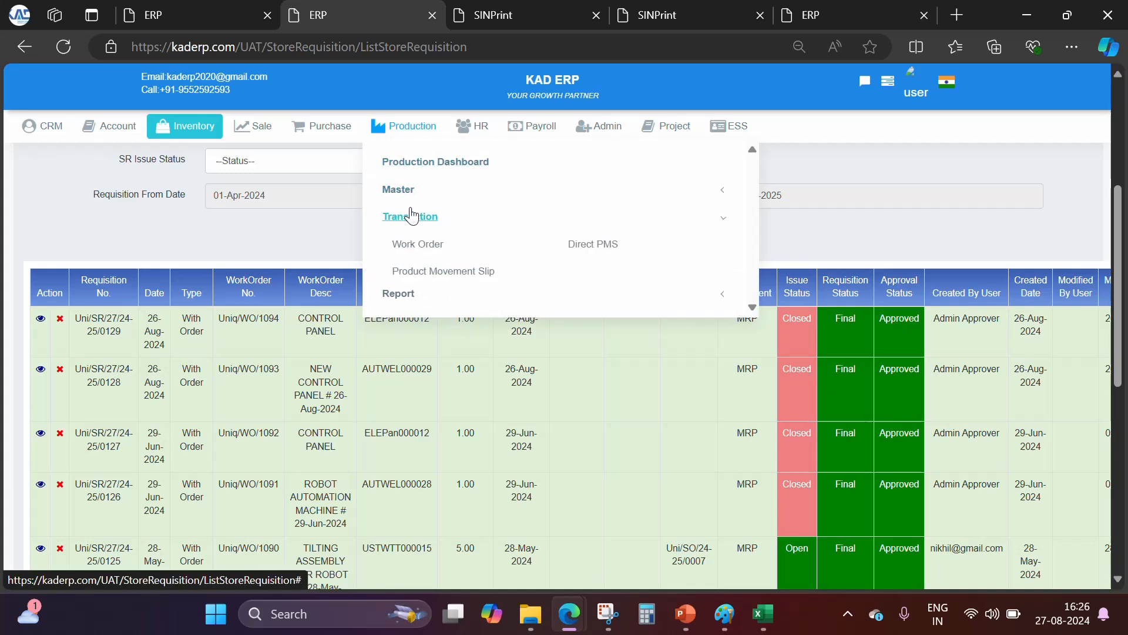
{"action": "left_click", "coordinate": [427, 274]}
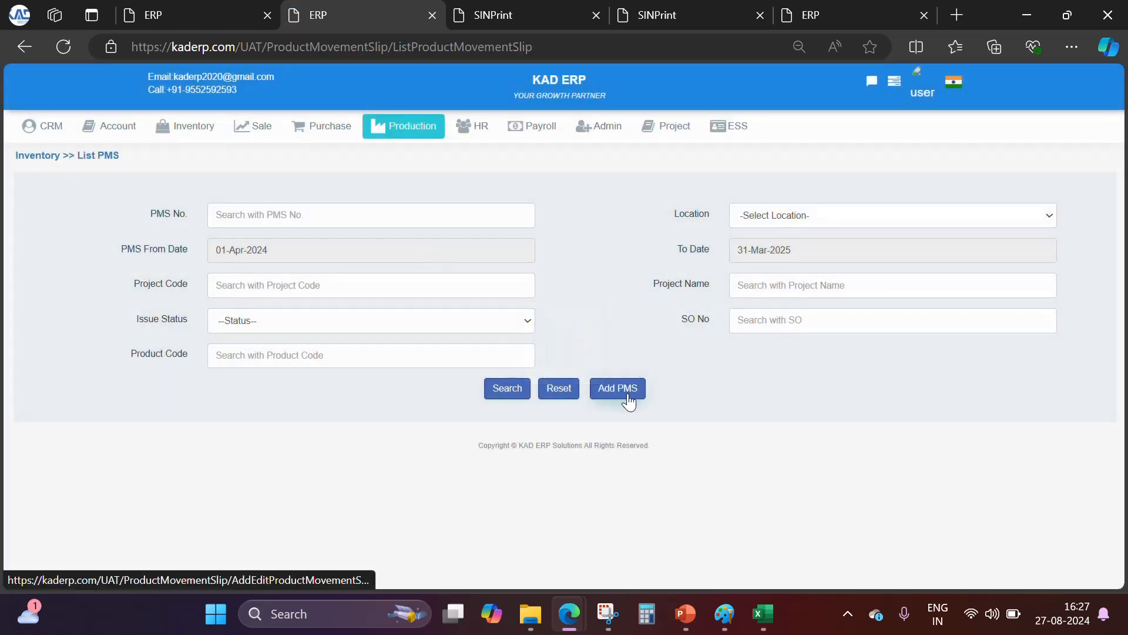
{"action": "left_click", "coordinate": [625, 392]}
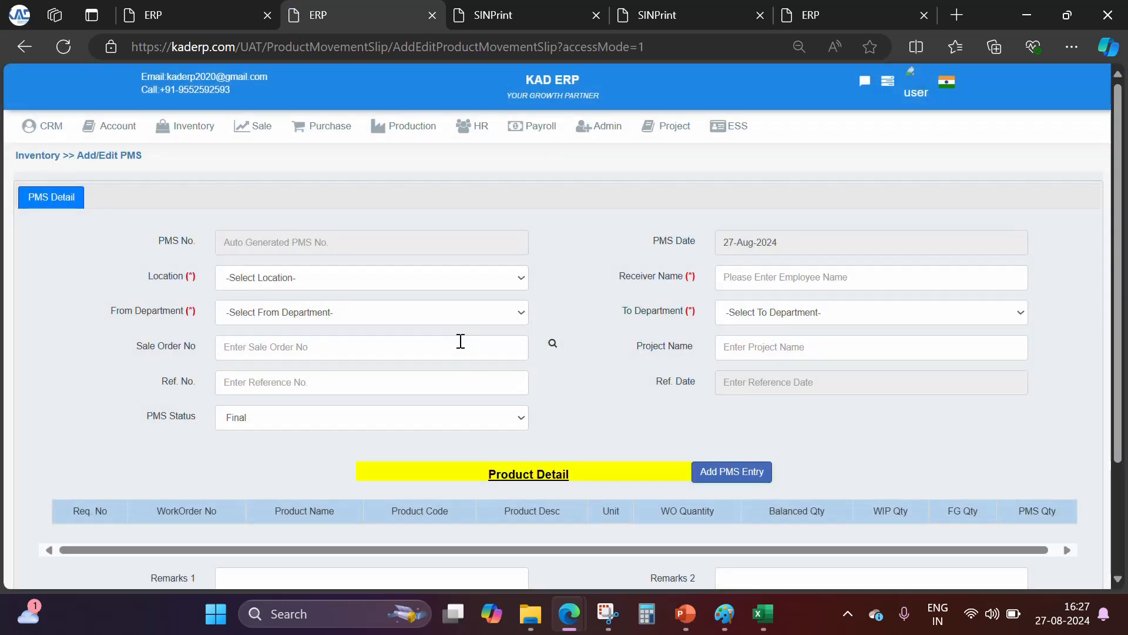
Set the slip's location to Unikraft techno LLP, From Department to Production and To Department to Finish Good, and enter the receiver's name
{"action": "left_click", "coordinate": [486, 281]}
{"action": "left_click", "coordinate": [294, 326]}
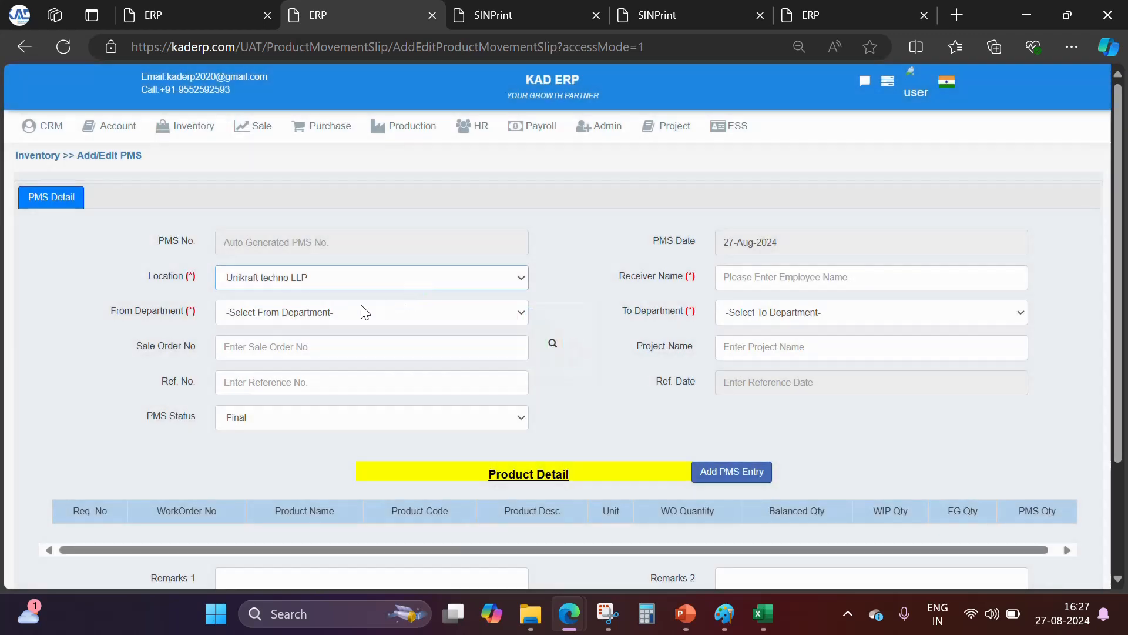
{"action": "left_click", "coordinate": [299, 316]}
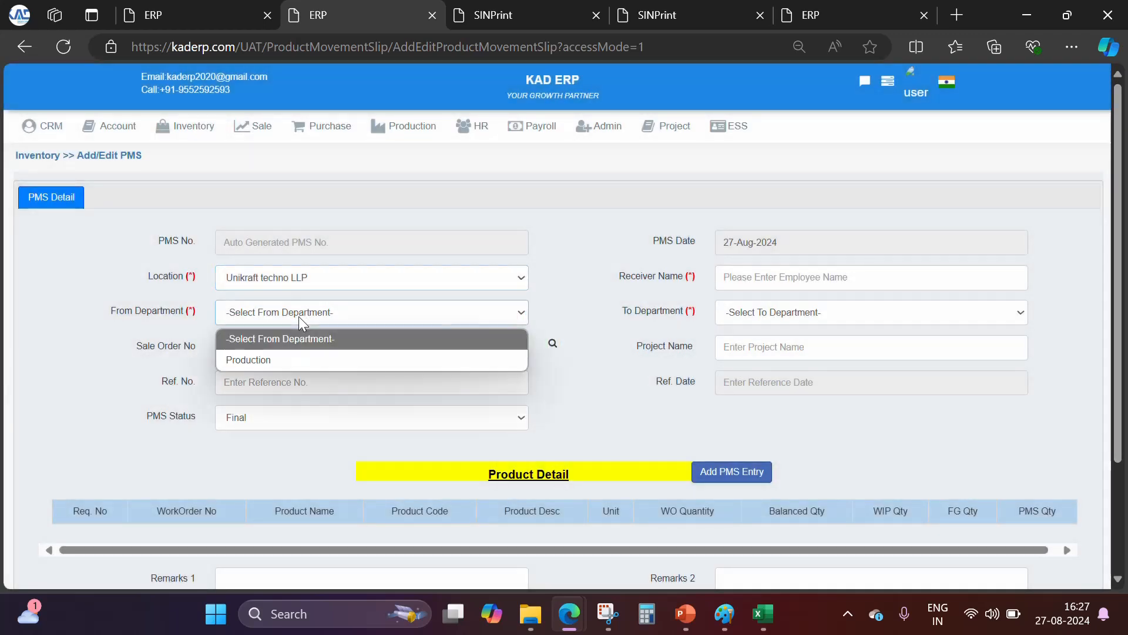
{"action": "left_click", "coordinate": [291, 359]}
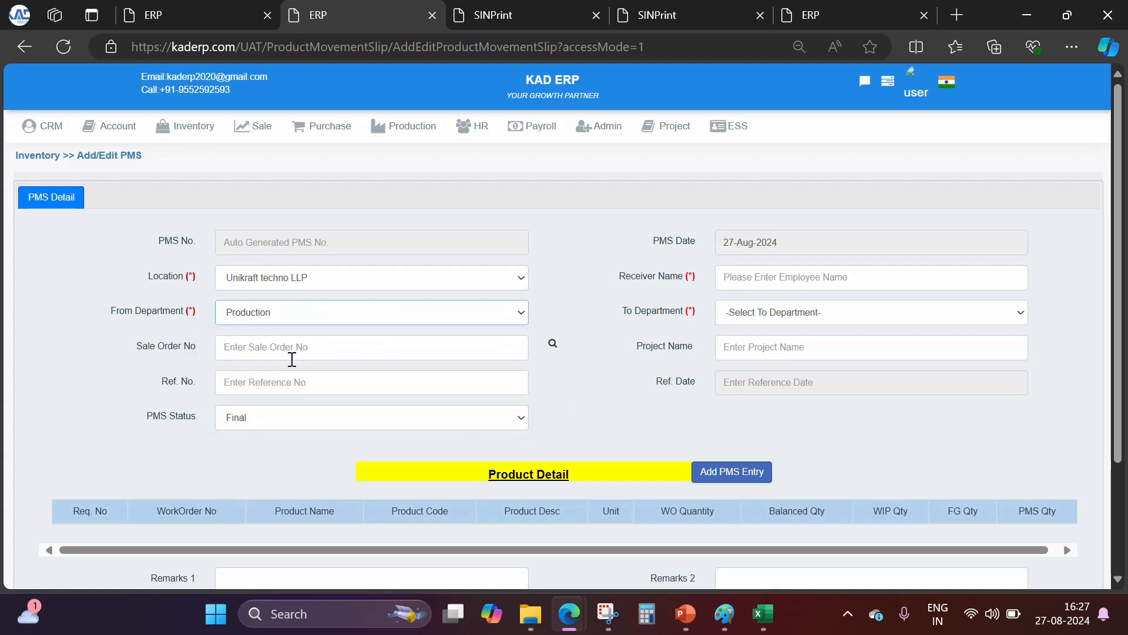
{"action": "left_click", "coordinate": [767, 313]}
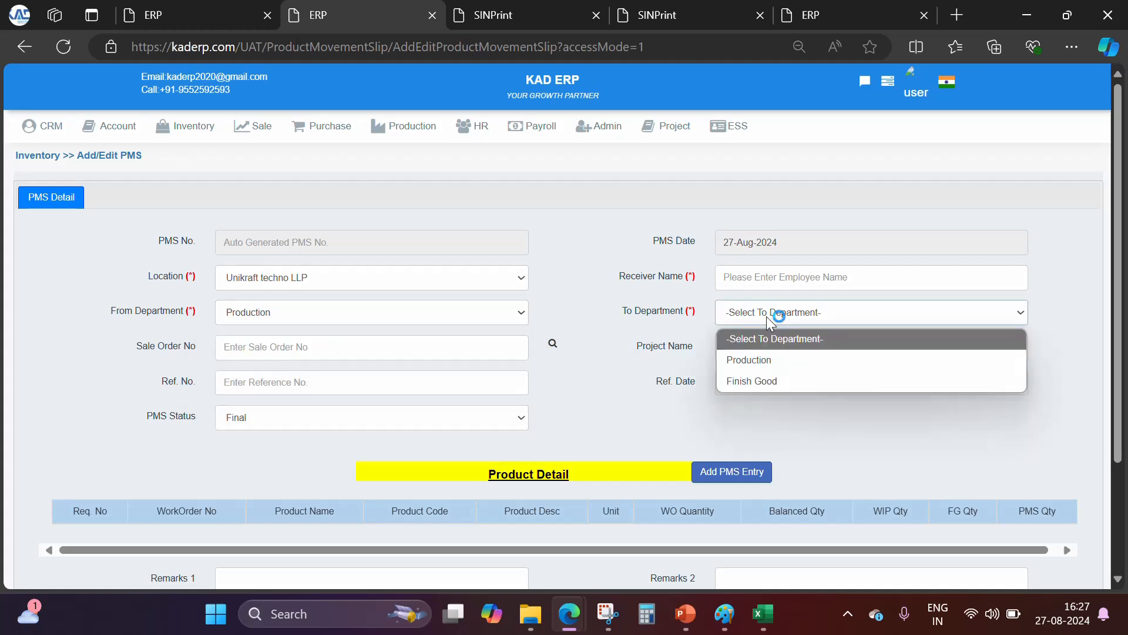
{"action": "left_click", "coordinate": [750, 382]}
{"action": "left_click", "coordinate": [754, 284]}
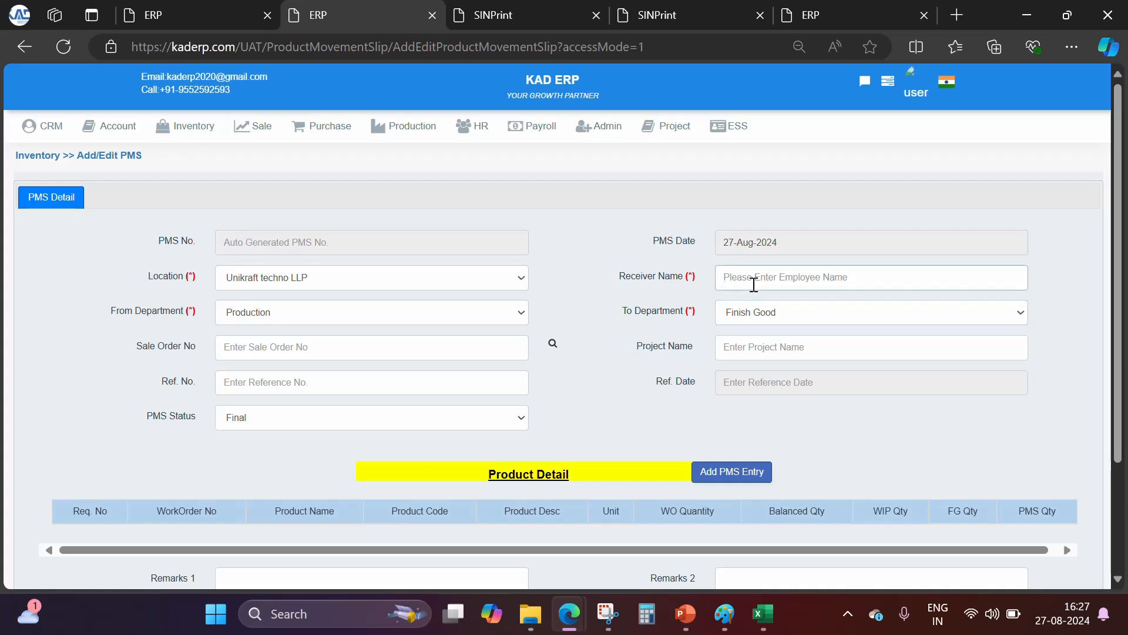
{"action": "type", "text": "SAGAR"}
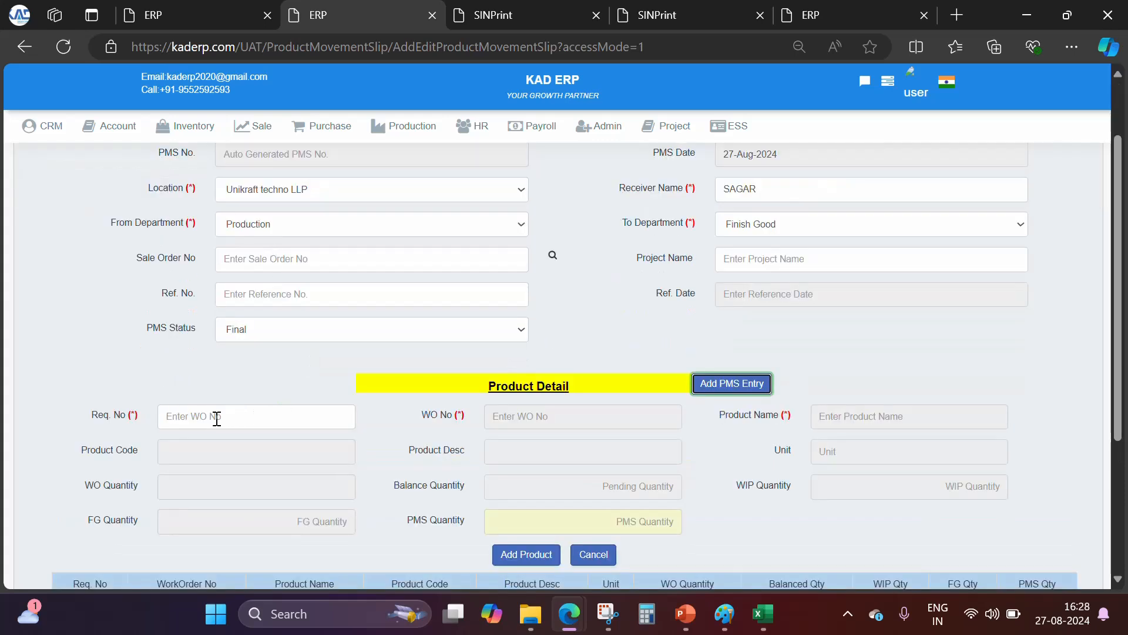
Add requisition Uni/SR/27/24-25/0129 for the CONTROL PANEL with a PMS quantity of 1 and save the slip
{"action": "left_click", "coordinate": [217, 418]}
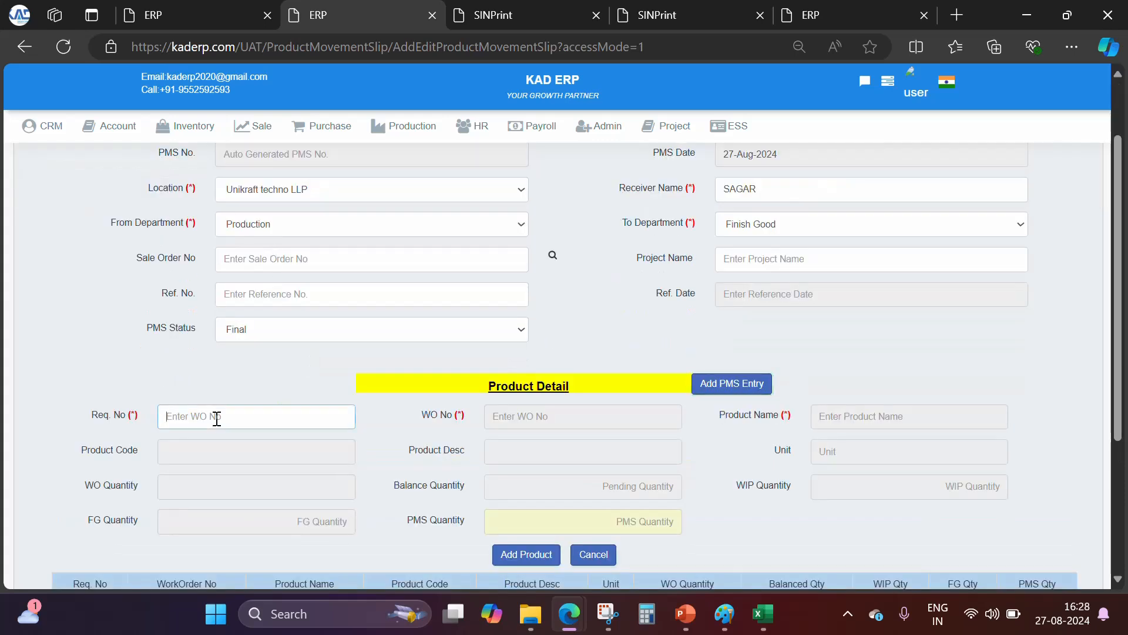
{"action": "type", "text": "Uni/SR/27/24-25/0129"}
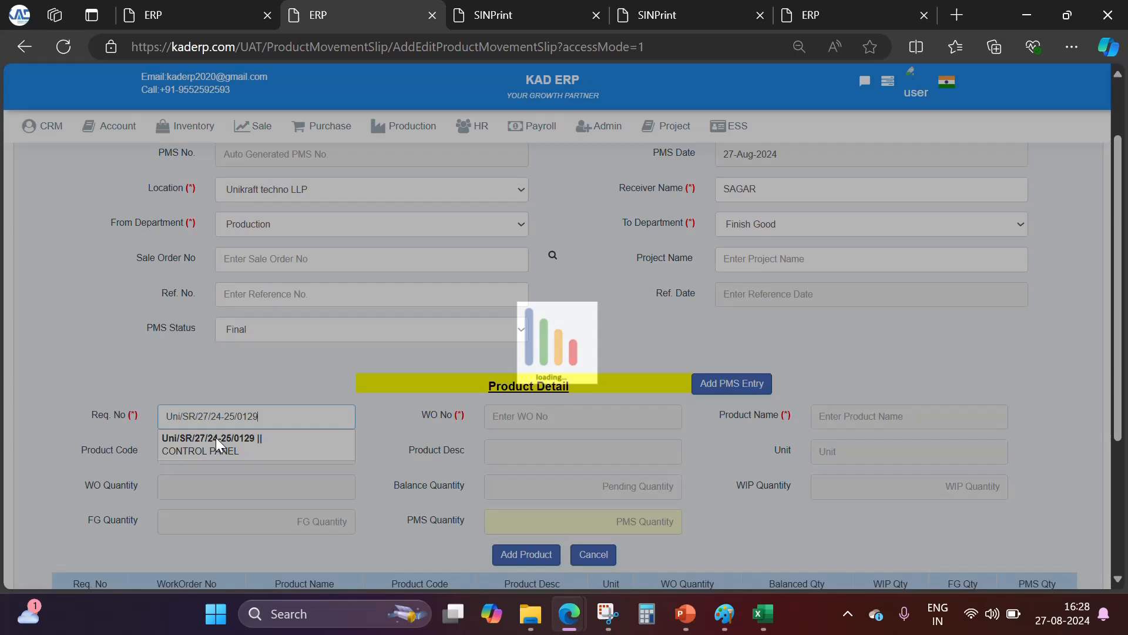
{"action": "left_click", "coordinate": [216, 445]}
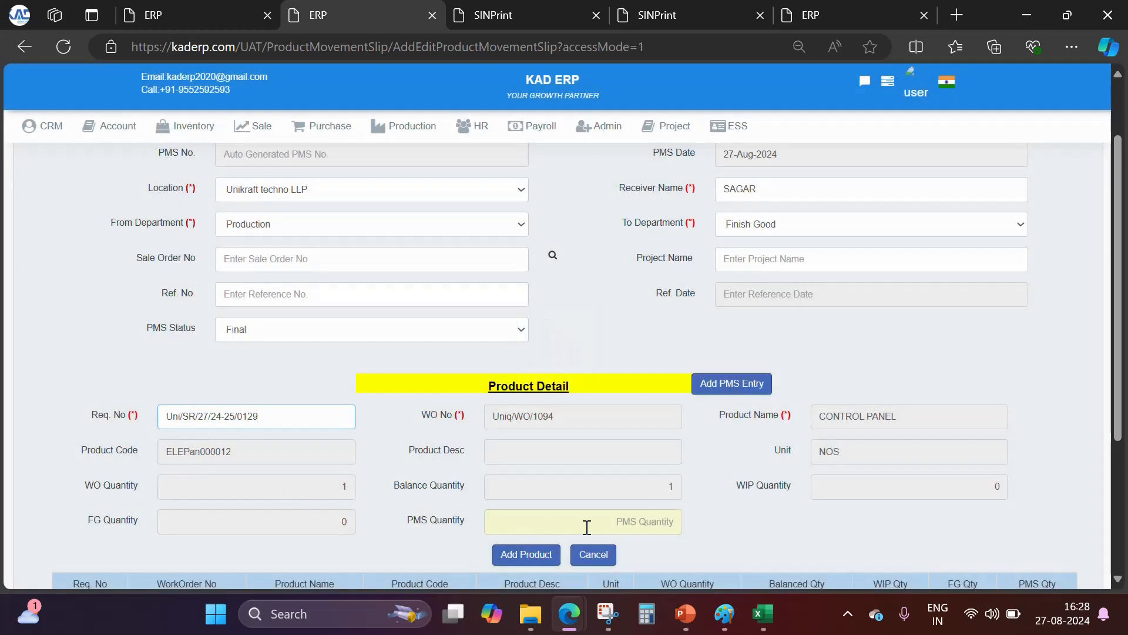
{"action": "left_click", "coordinate": [622, 521]}
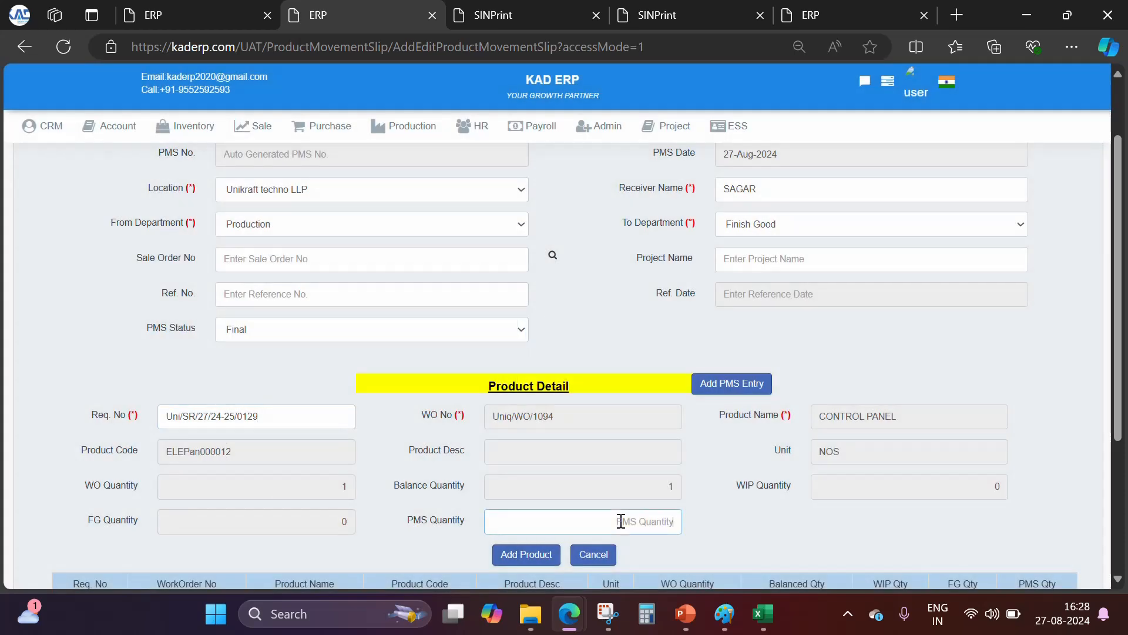
{"action": "type", "text": "1"}
{"action": "left_click", "coordinate": [525, 555]}
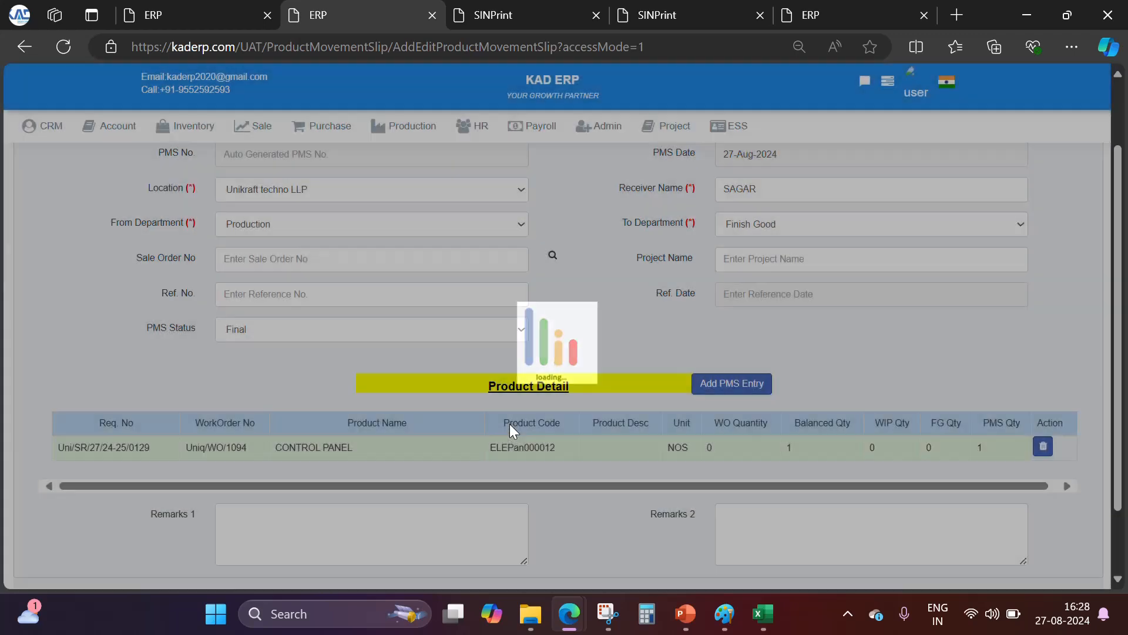
{"action": "scroll", "coordinate": [513, 428], "scroll_direction": "down", "scroll_amount": 2}
{"action": "scroll", "coordinate": [513, 428], "scroll_direction": "up", "scroll_amount": 2}
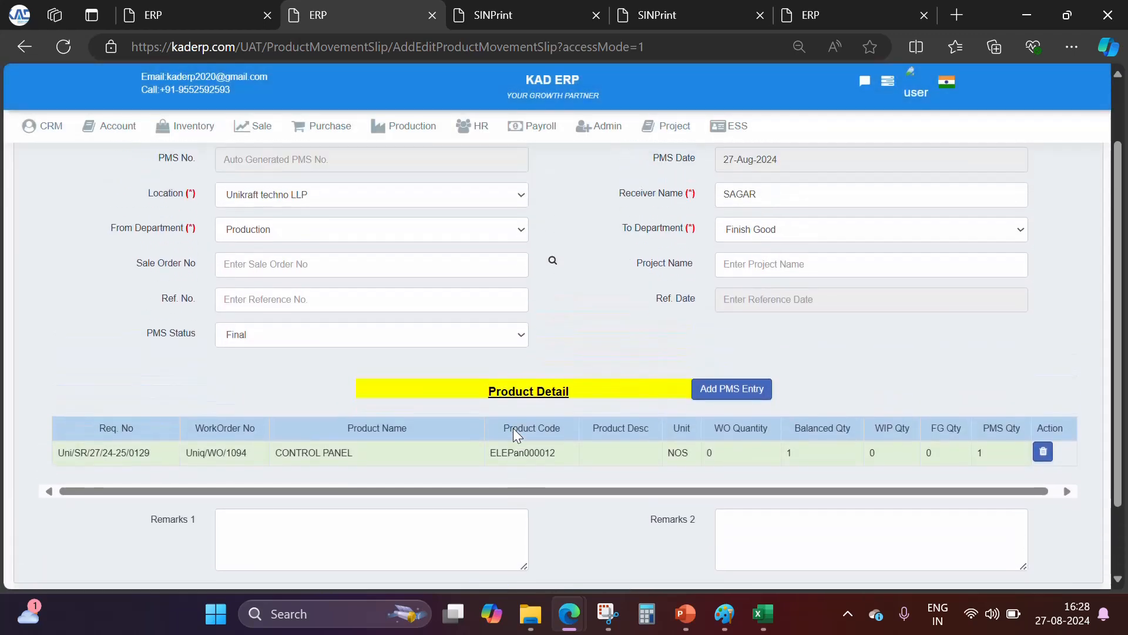
{"action": "scroll", "coordinate": [513, 427], "scroll_direction": "down", "scroll_amount": 2}
{"action": "left_click", "coordinate": [487, 527]}
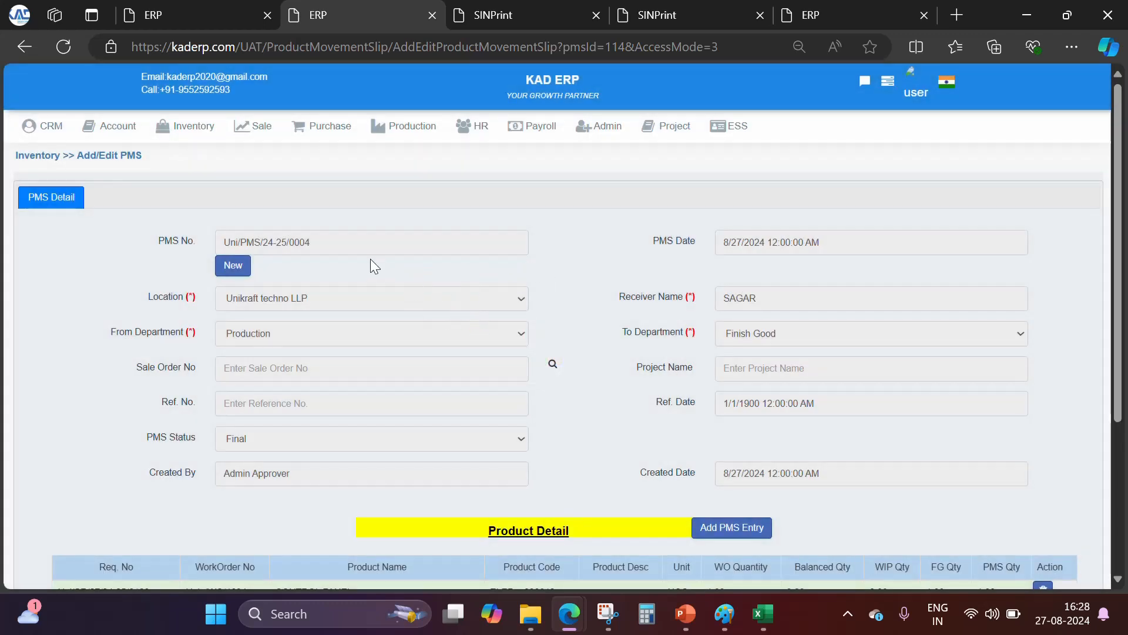
Start a second movement slip for Unikraft techno LLP from Production to Finish Good, and enter the receiver's name
{"action": "left_click", "coordinate": [241, 274]}
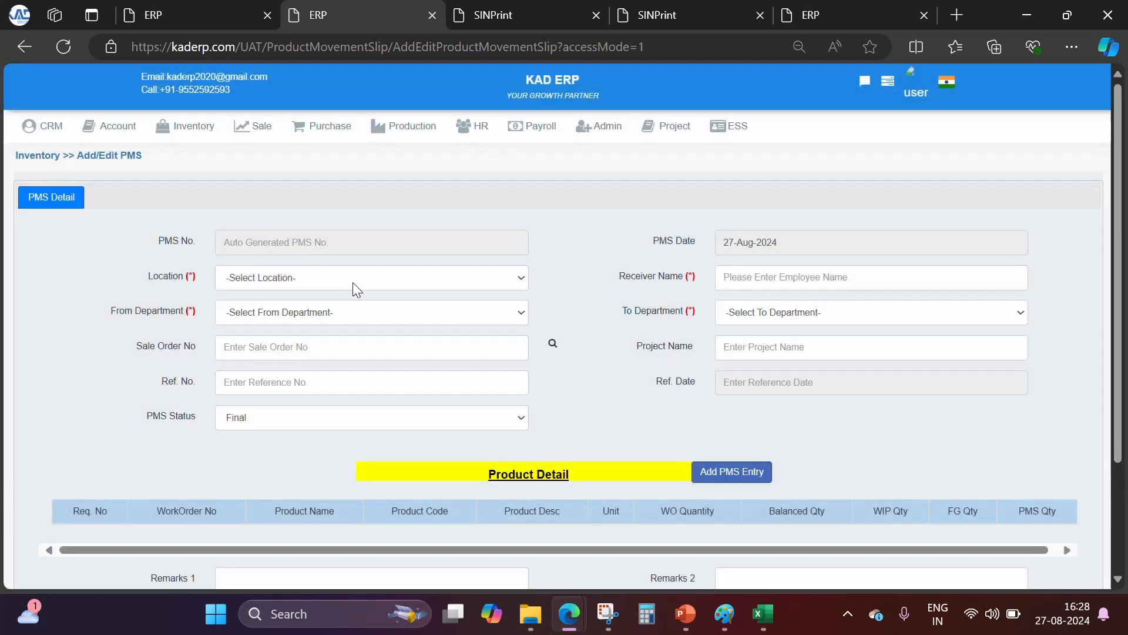
{"action": "left_click", "coordinate": [346, 280]}
{"action": "left_click", "coordinate": [291, 326]}
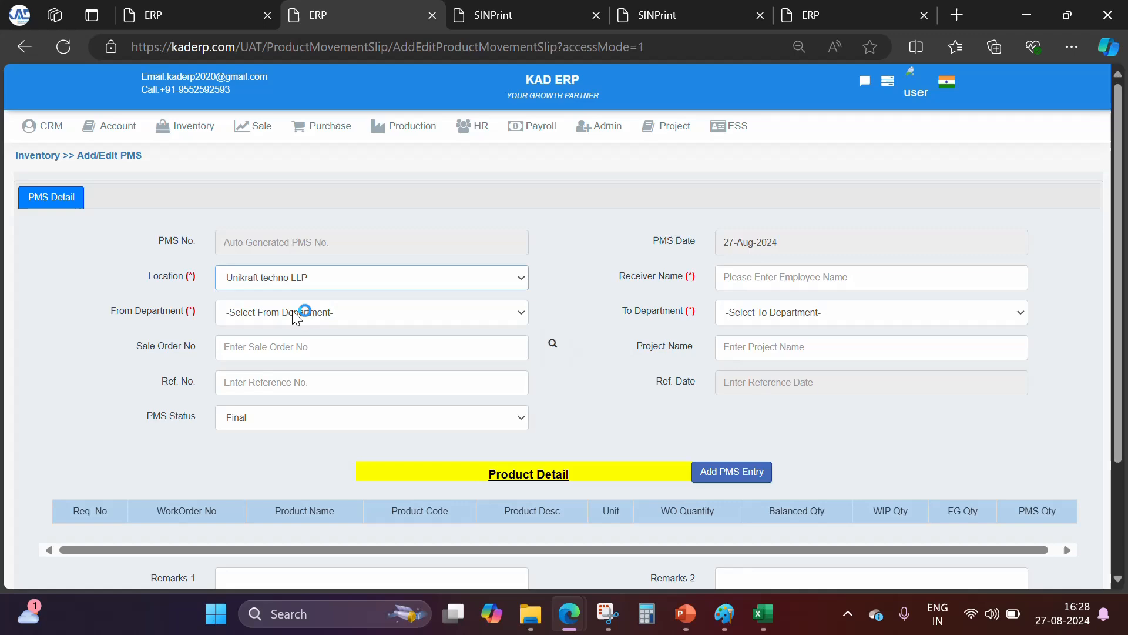
{"action": "left_click", "coordinate": [292, 311]}
{"action": "left_click", "coordinate": [293, 359]}
{"action": "left_click", "coordinate": [764, 318]}
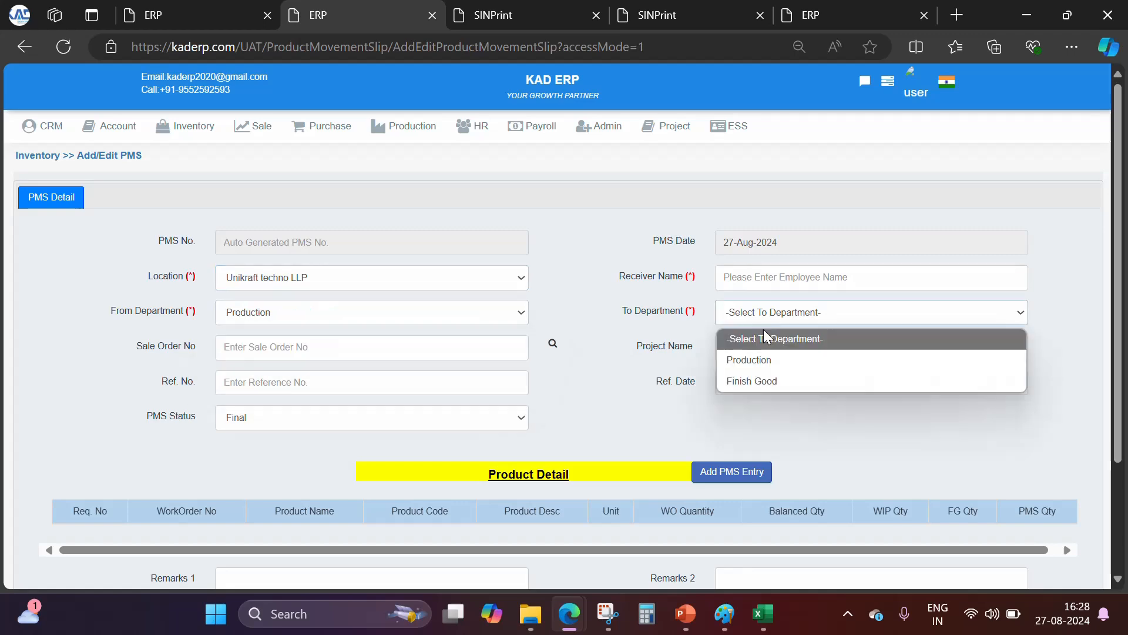
{"action": "left_click", "coordinate": [754, 381]}
{"action": "left_click", "coordinate": [750, 277]}
{"action": "type", "text": "SAGAR"}
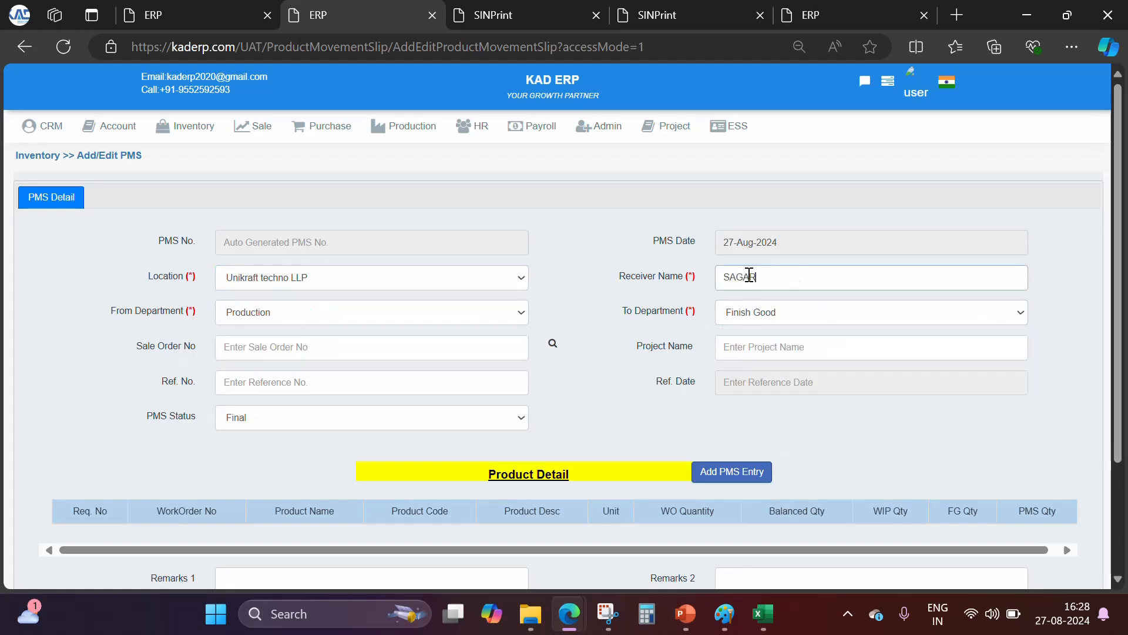
Add requisition Uni/SR/27/24-25/0128 for the NEW CONTROL PANEL with a PMS quantity of 1 and save the slip
{"action": "scroll", "coordinate": [742, 443], "scroll_direction": "down", "scroll_amount": 3}
{"action": "left_click", "coordinate": [732, 324]}
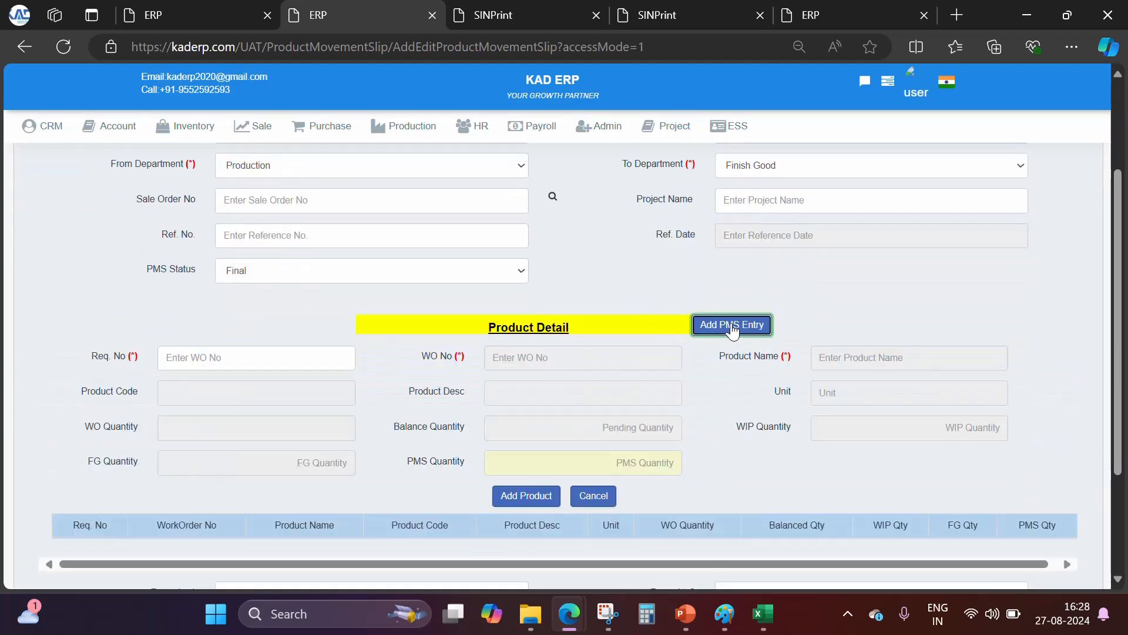
{"action": "left_click", "coordinate": [219, 360]}
{"action": "type", "text": "Uni/SR/27/24-25/0128"}
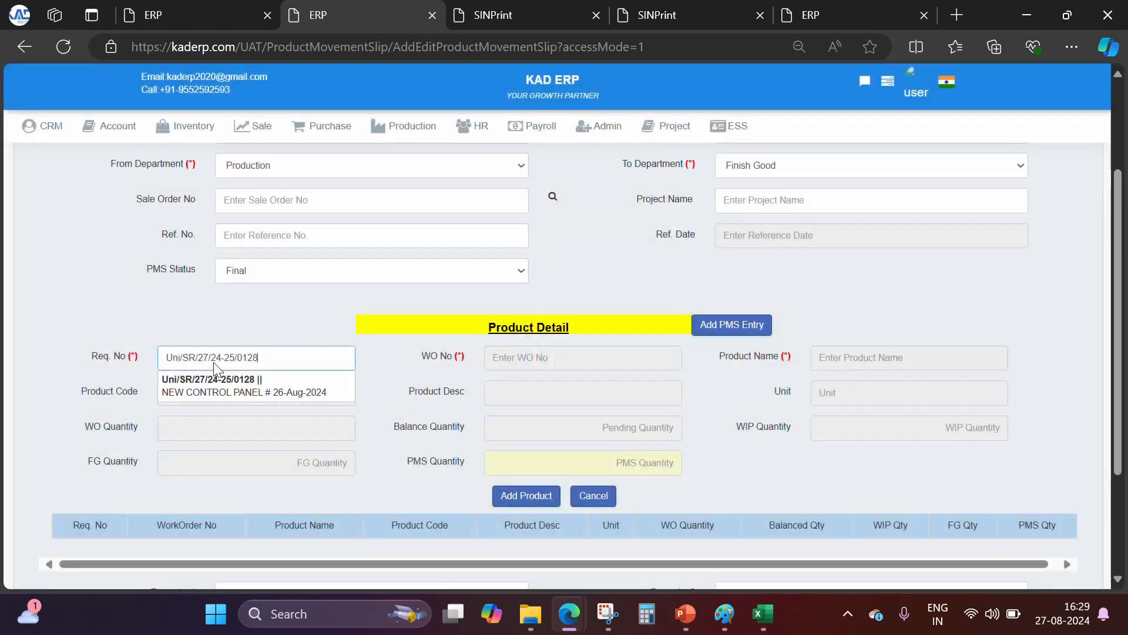
{"action": "left_click", "coordinate": [221, 388]}
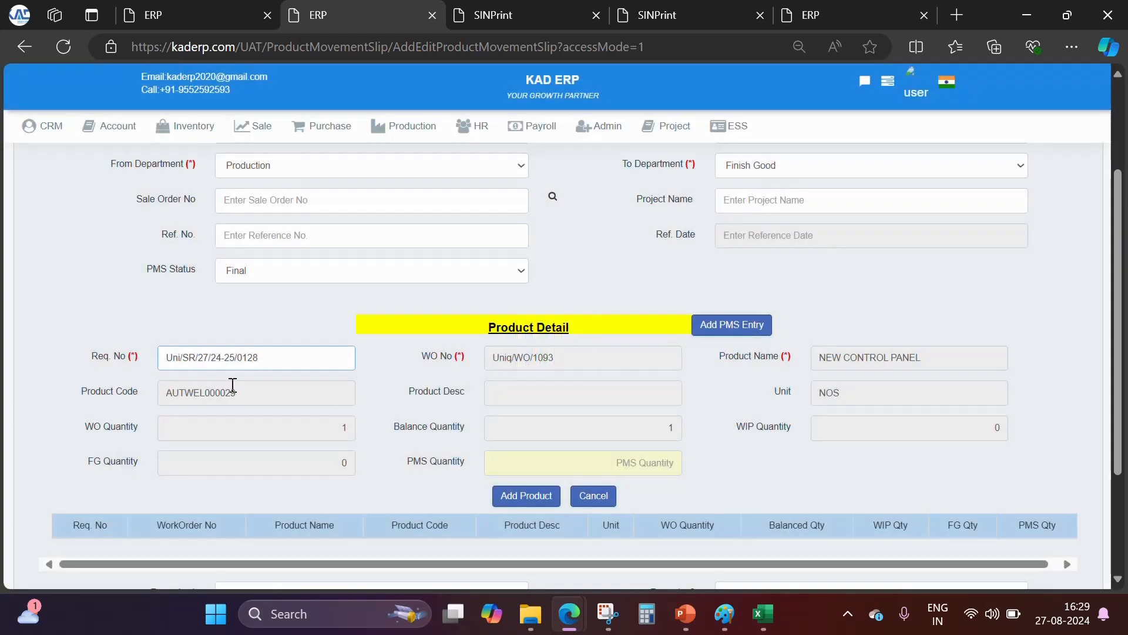
{"action": "left_click", "coordinate": [572, 460]}
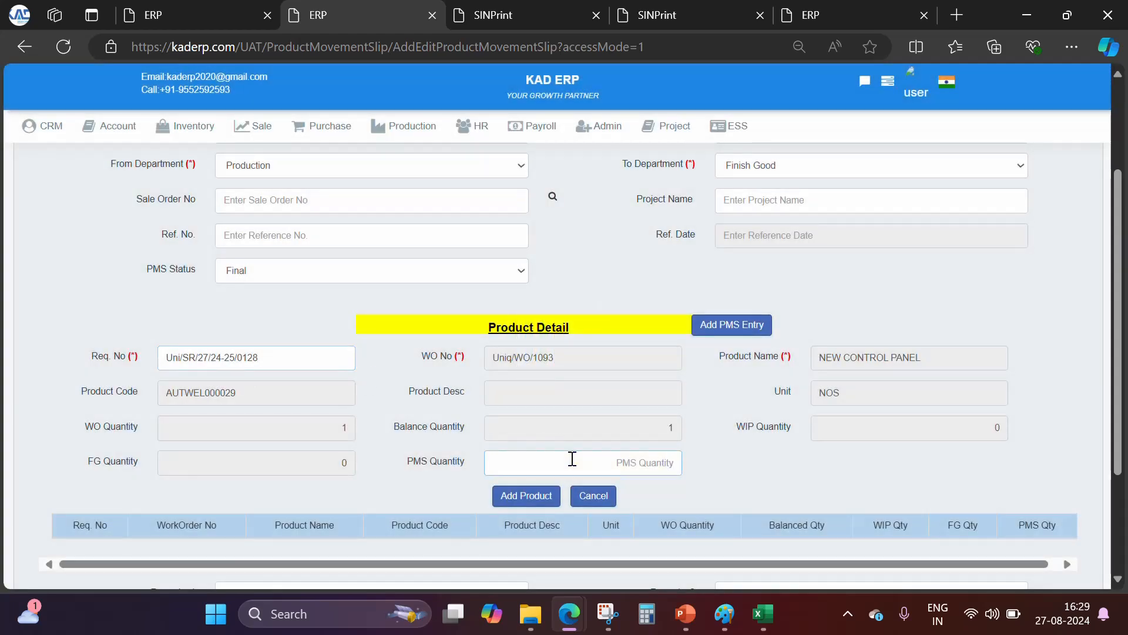
{"action": "type", "text": "1"}
{"action": "left_click", "coordinate": [537, 493]}
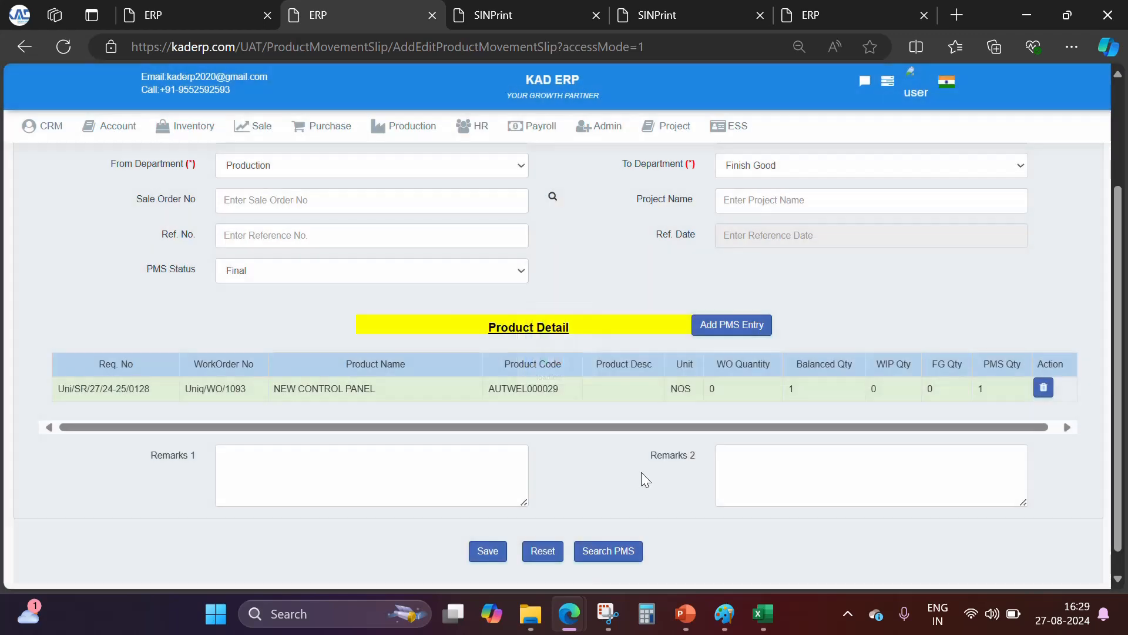
{"action": "scroll", "coordinate": [641, 471], "scroll_direction": "down", "scroll_amount": 1}
{"action": "left_click", "coordinate": [488, 527]}
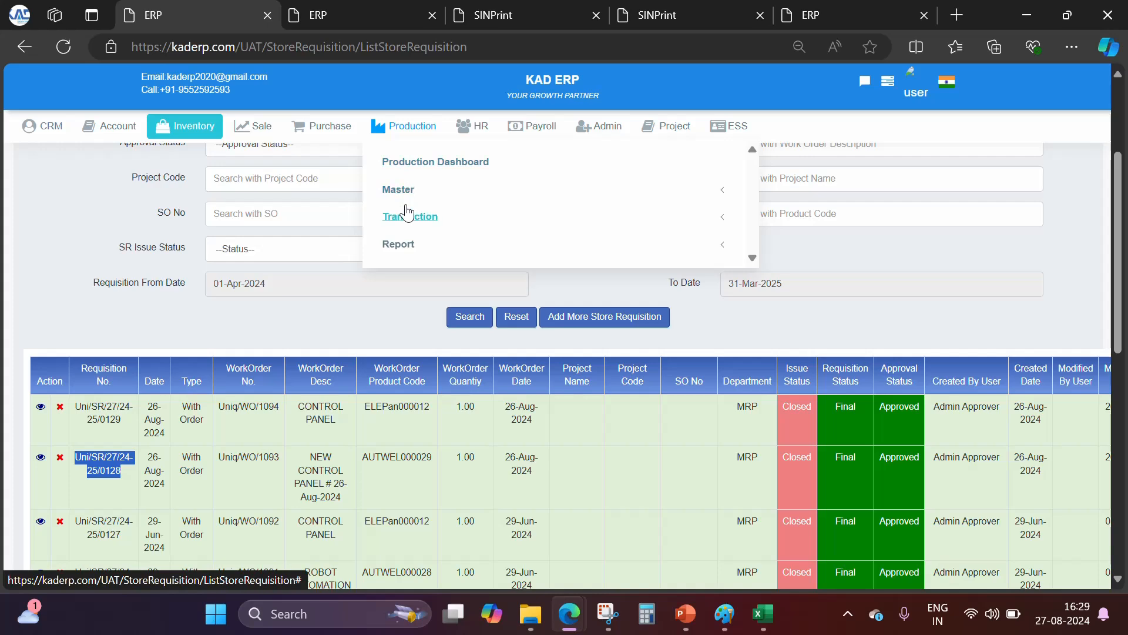
List the production work orders and check the WO PMS status of the two control panel orders dated 26-Aug-2024
{"action": "left_click", "coordinate": [407, 217]}
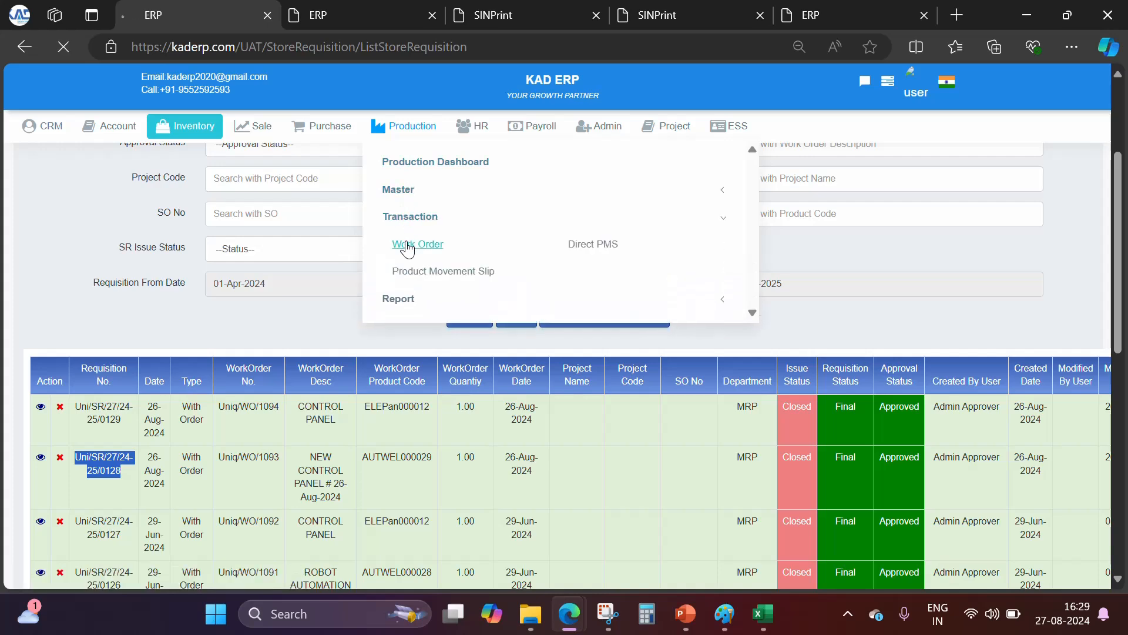
{"action": "left_click", "coordinate": [405, 247]}
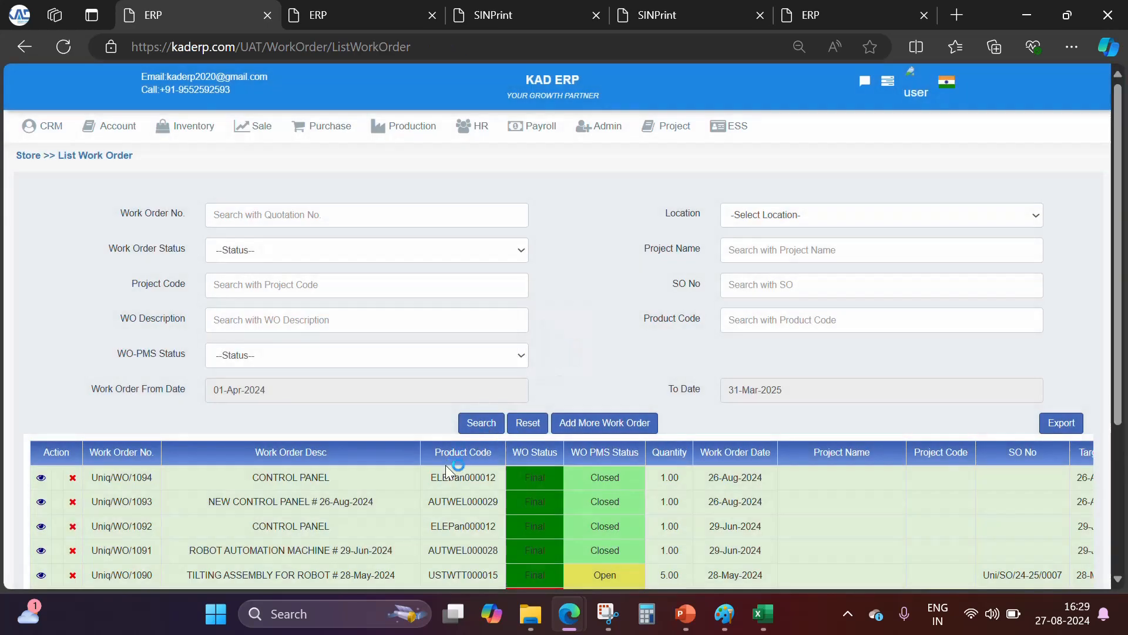
{"action": "scroll", "coordinate": [446, 465], "scroll_direction": "down", "scroll_amount": 1}
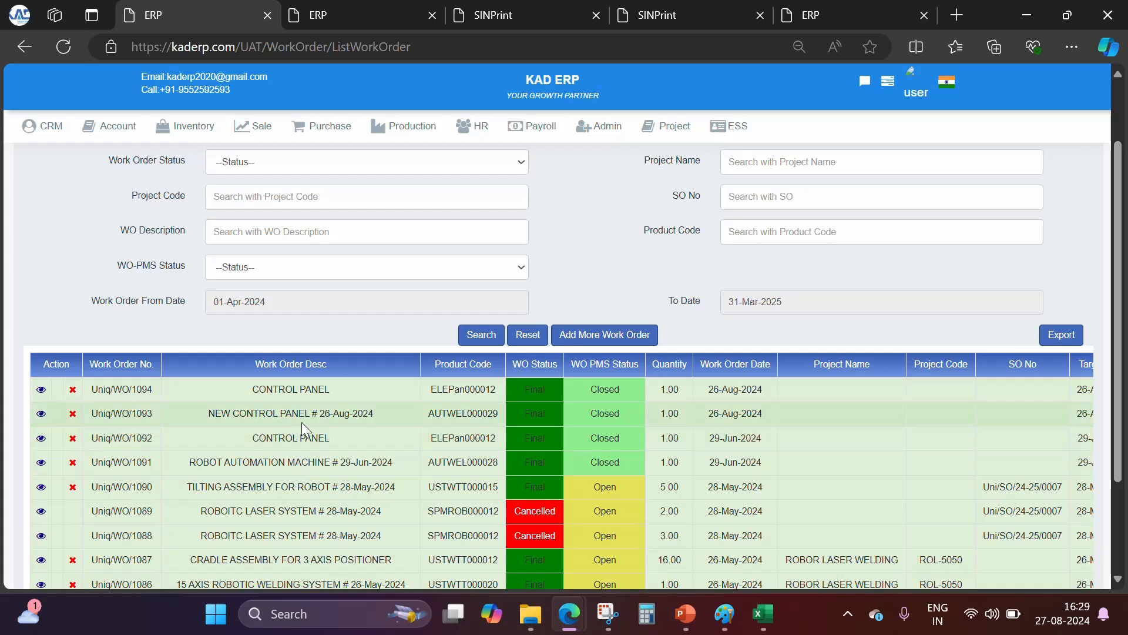
Generate the inventory stock ledger report for the product NEW CONTROL PANEL
{"action": "left_click", "coordinate": [186, 126]}
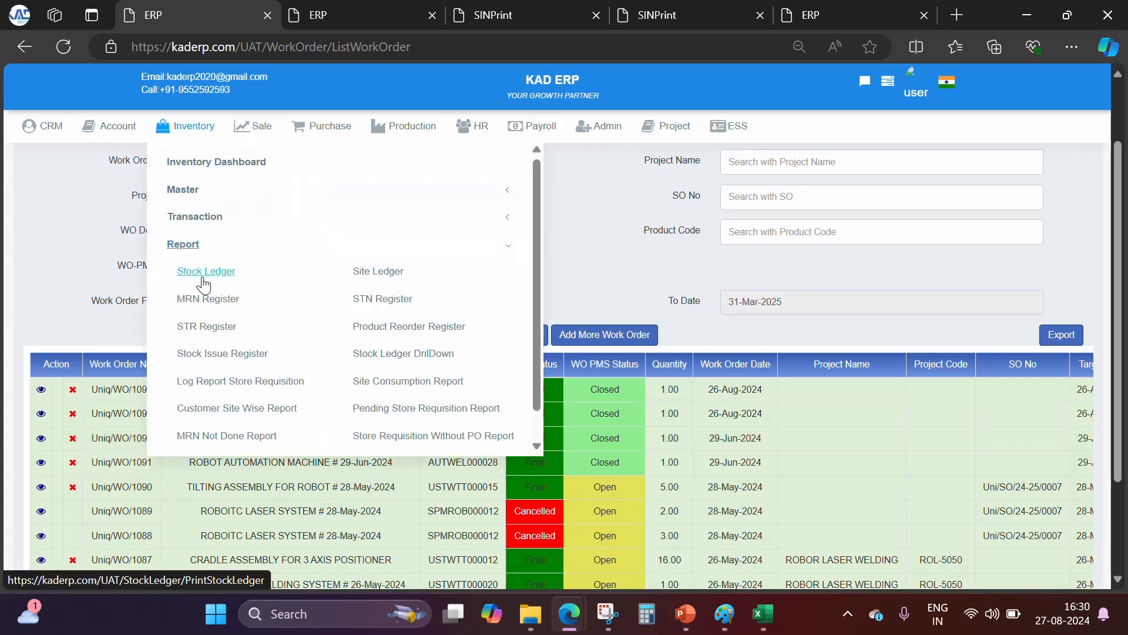
{"action": "left_click", "coordinate": [211, 276]}
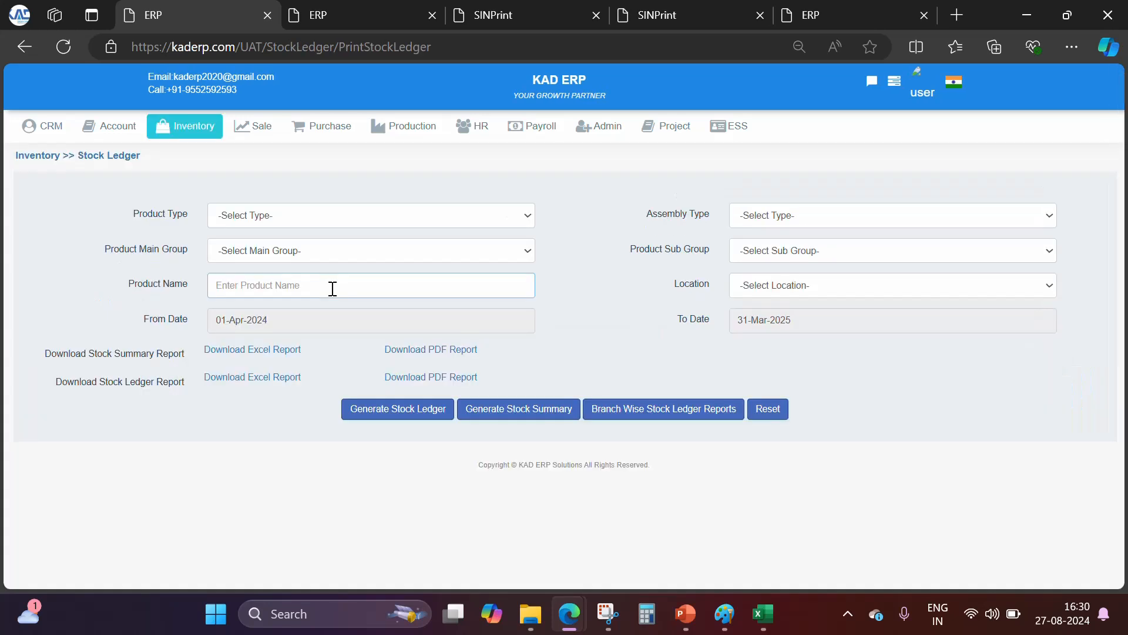
{"action": "type", "text": "NEW"}
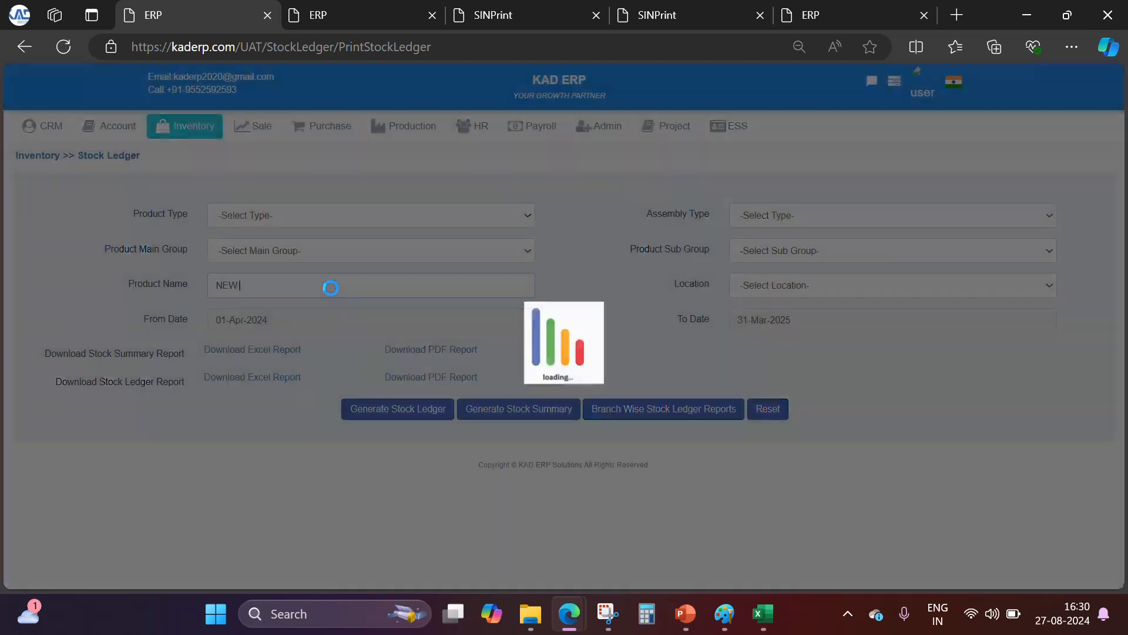
{"action": "type", "text": " CONTROL PANEL"}
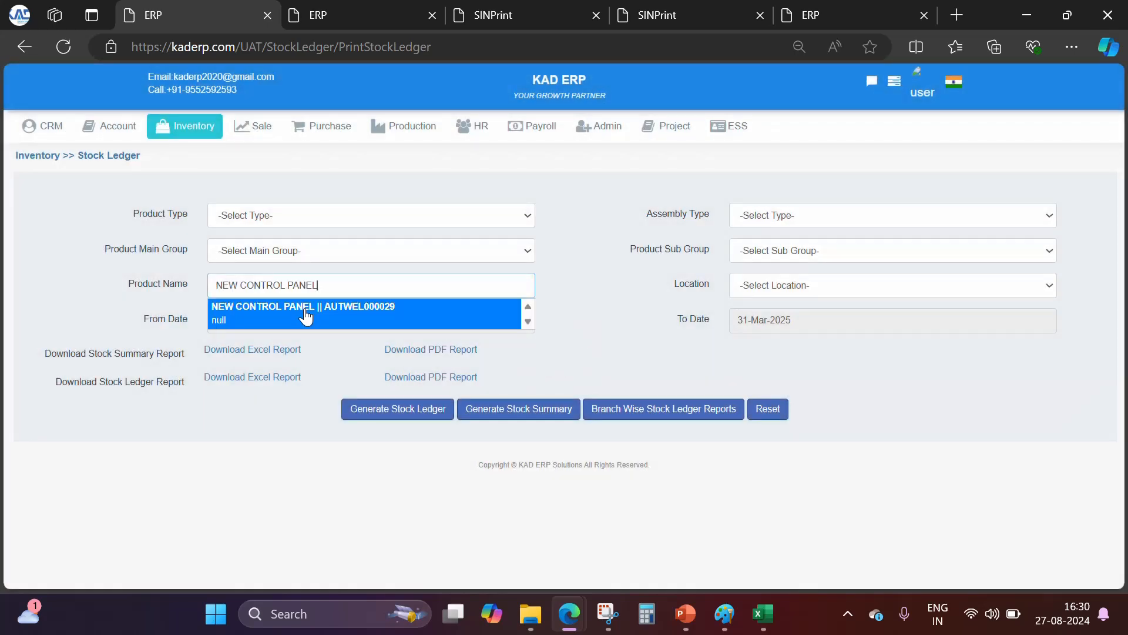
{"action": "left_click", "coordinate": [305, 316]}
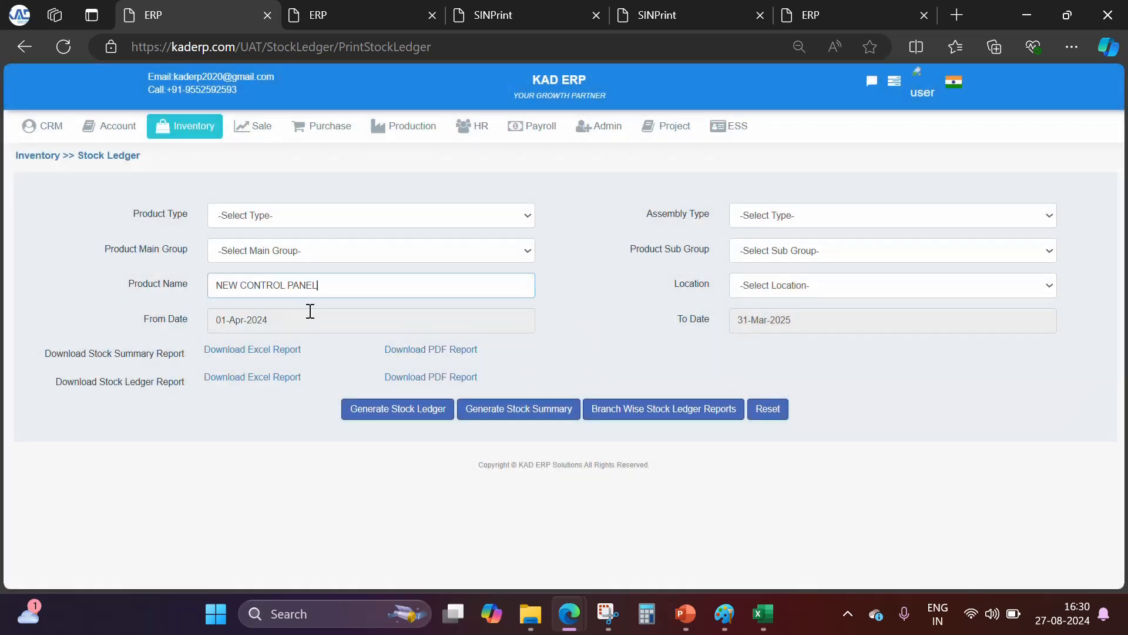
{"action": "left_click", "coordinate": [418, 421]}
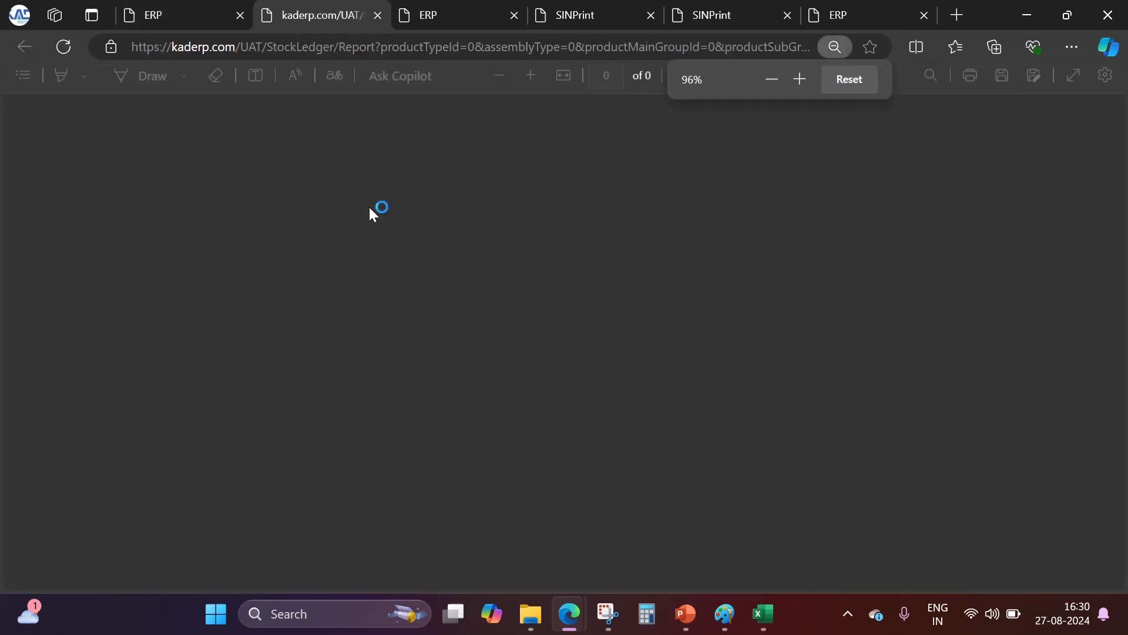